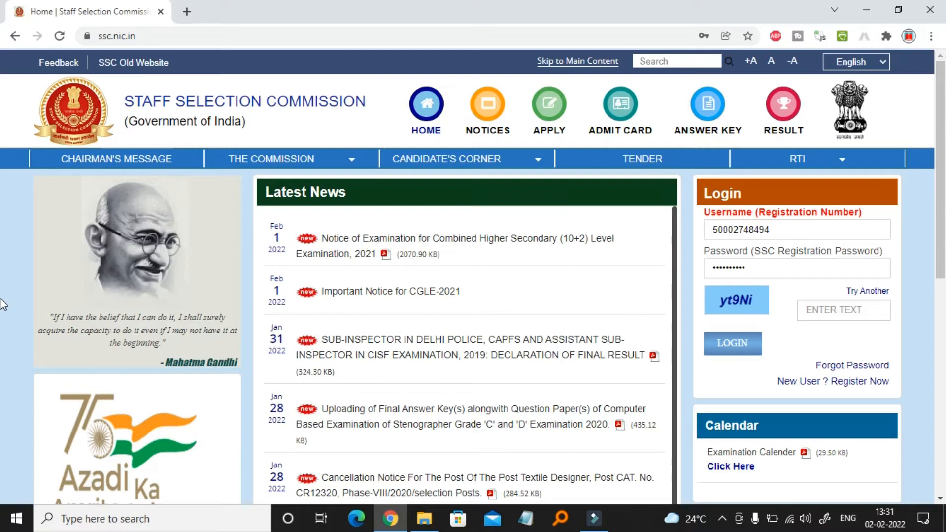
Try applying for CHSL 2021 from the Apply page's CHSL tab, then dismiss the login-required notice
click(156, 39)
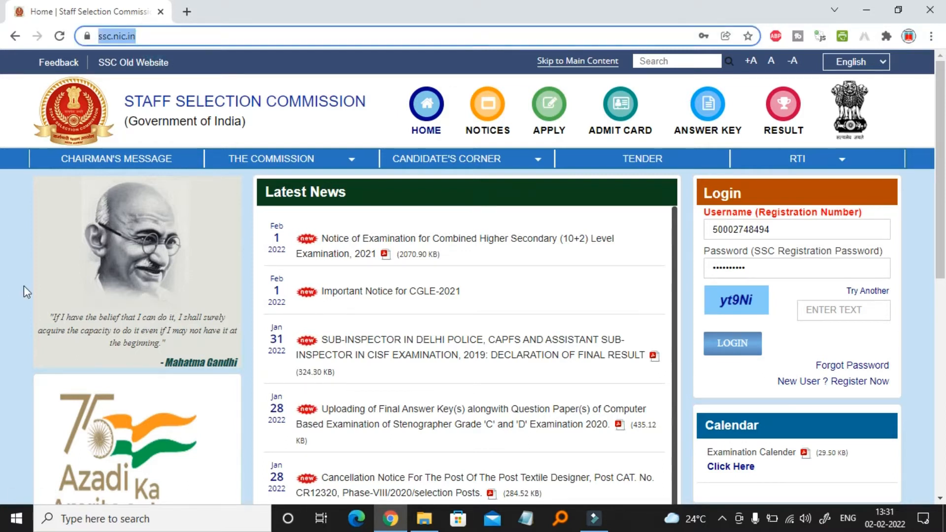
click(553, 113)
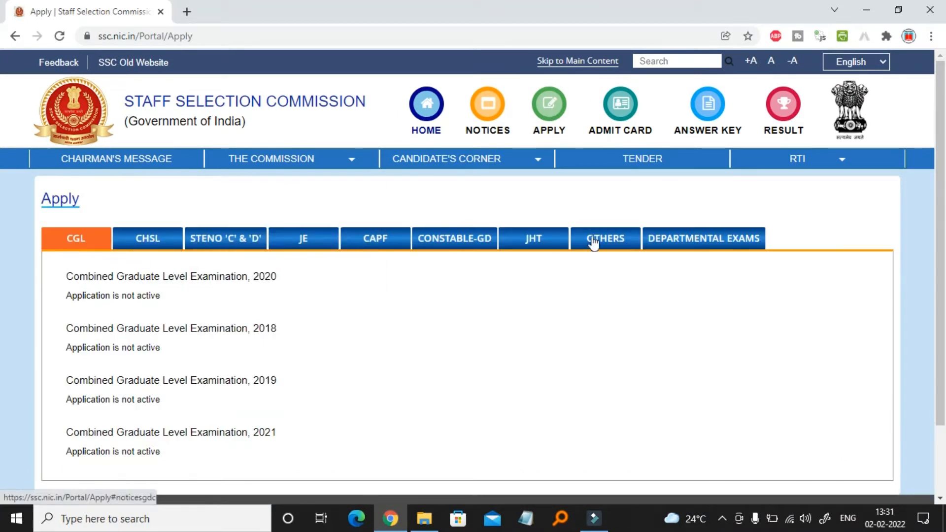
click(163, 244)
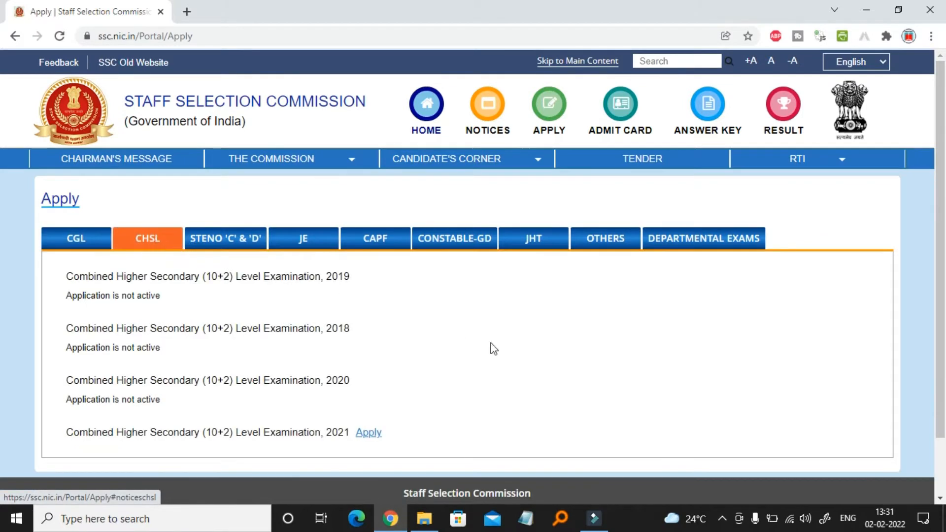
scroll(577, 374, down, 2)
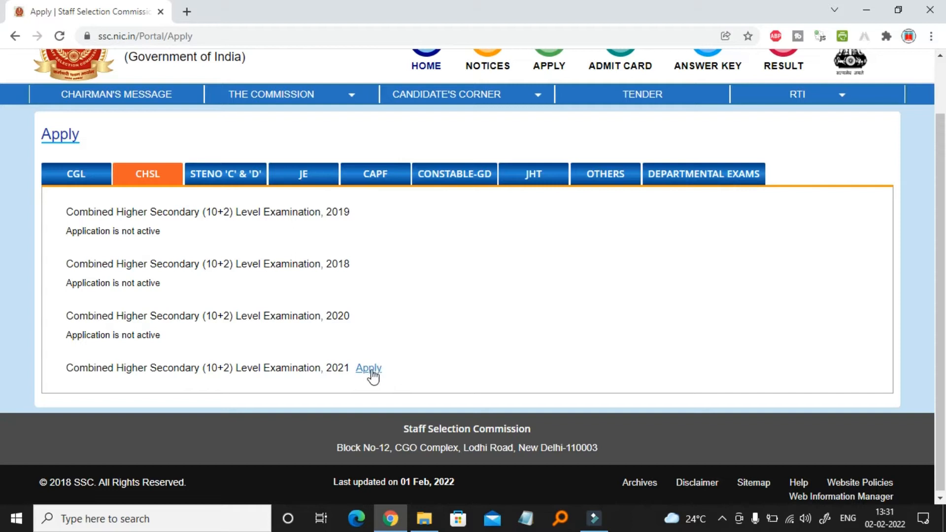
scroll(457, 320, down, 1)
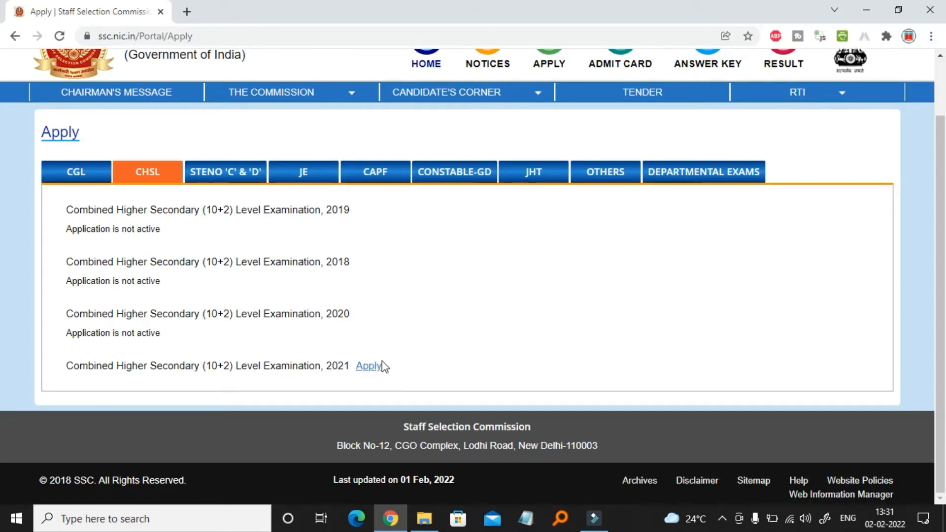
click(370, 370)
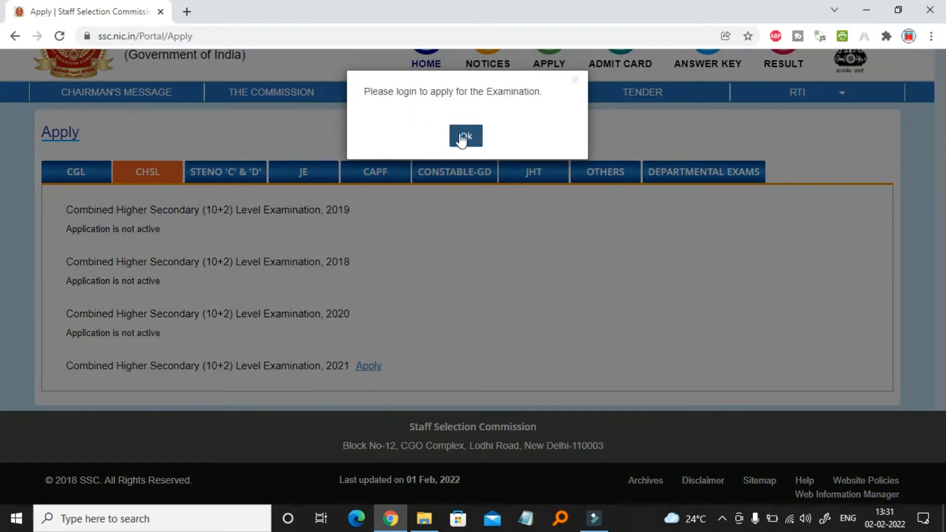
click(467, 137)
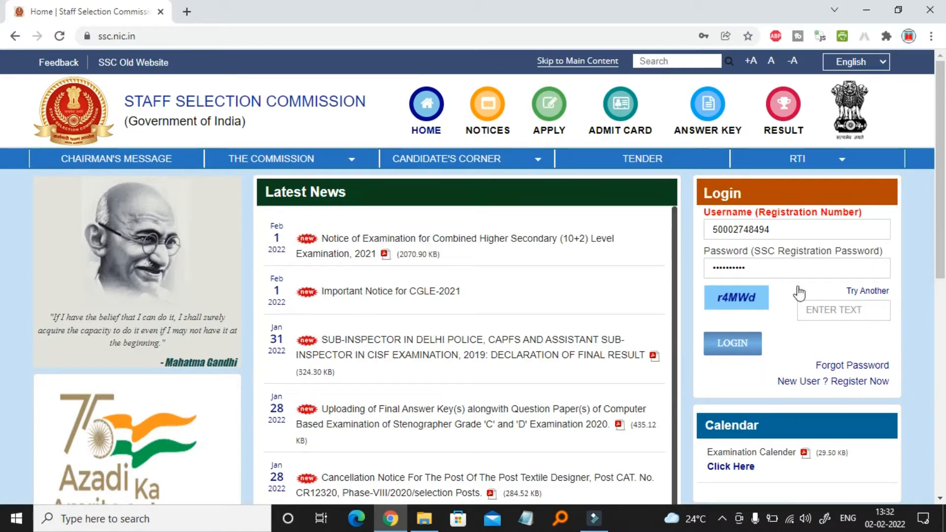
Start a new-user registration, answer Yes to having an Aadhaar, and enter the Aadhaar number in both fields
click(871, 387)
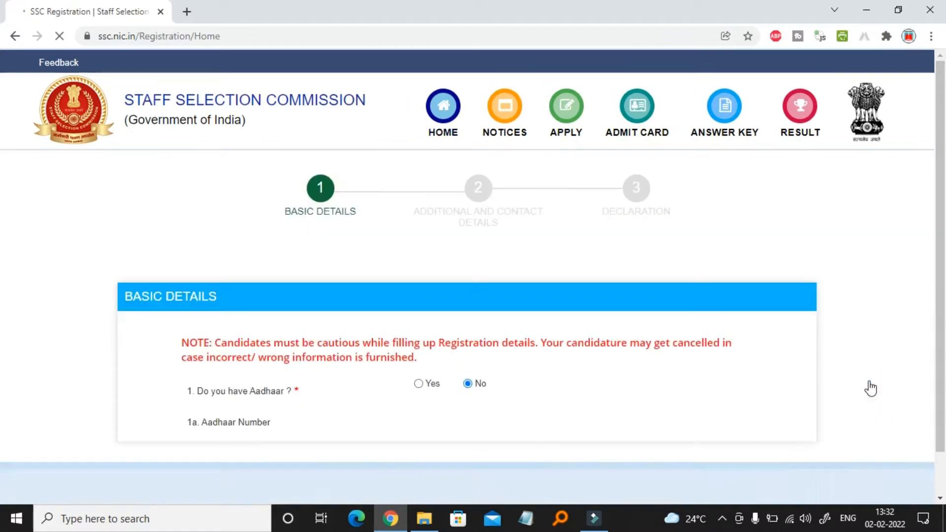
scroll(297, 280, down, 4)
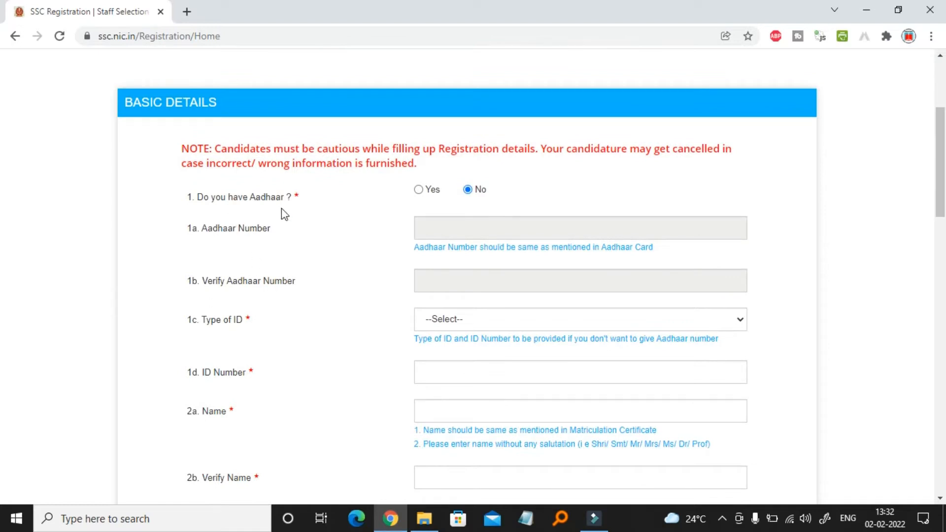
click(418, 190)
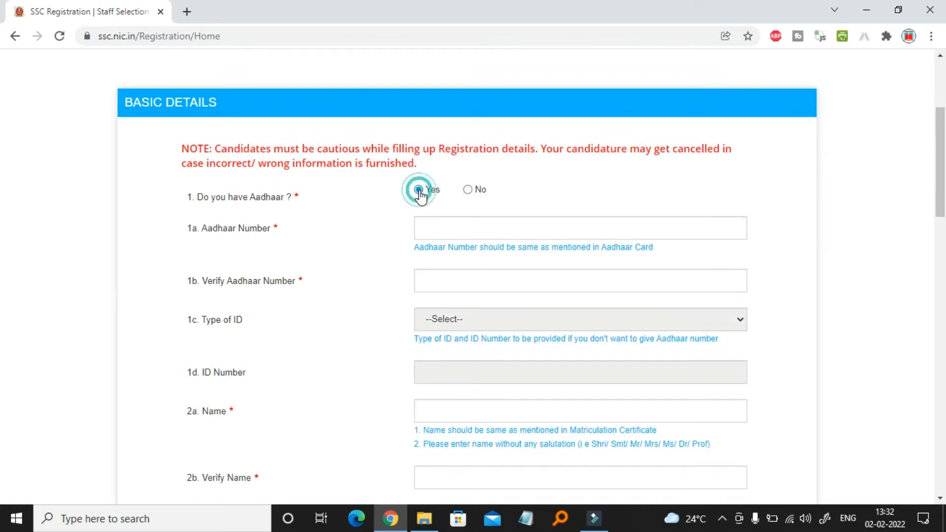
click(442, 224)
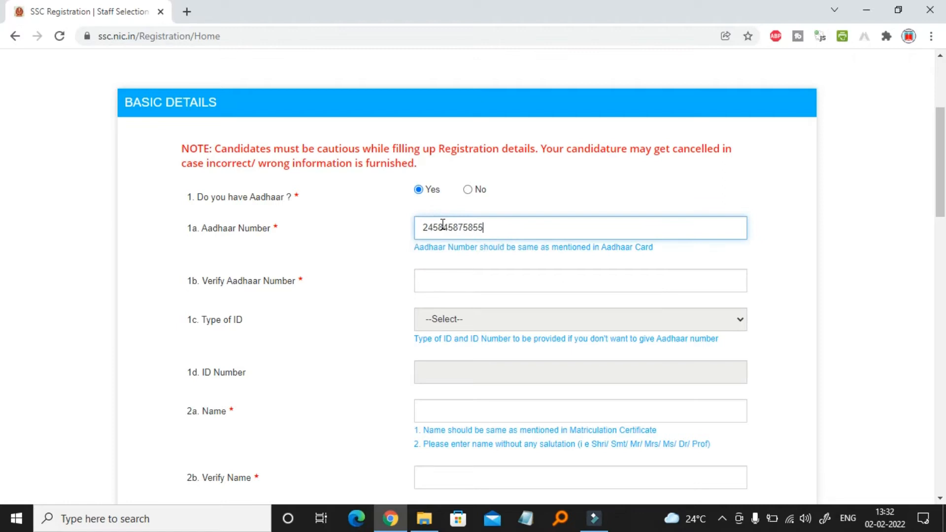
click(464, 290)
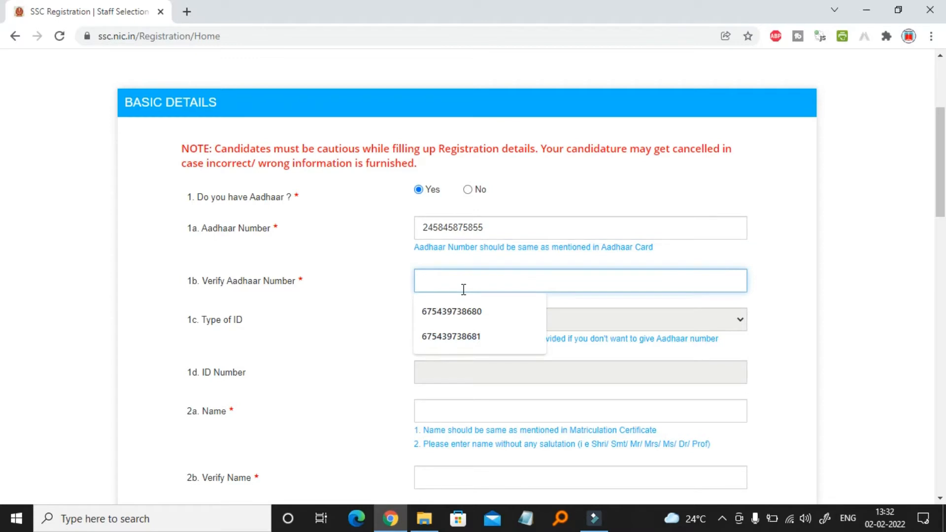
scroll(443, 222, down, 2)
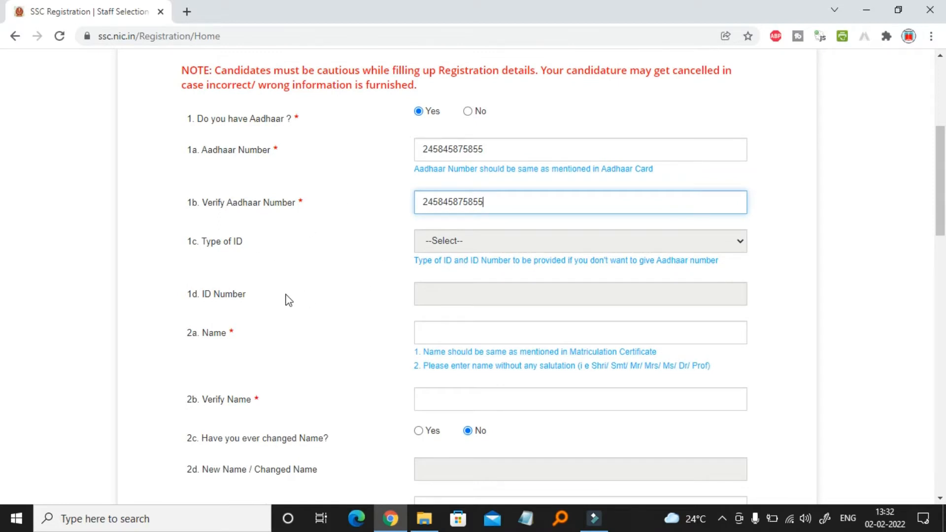
scroll(463, 301, down, 2)
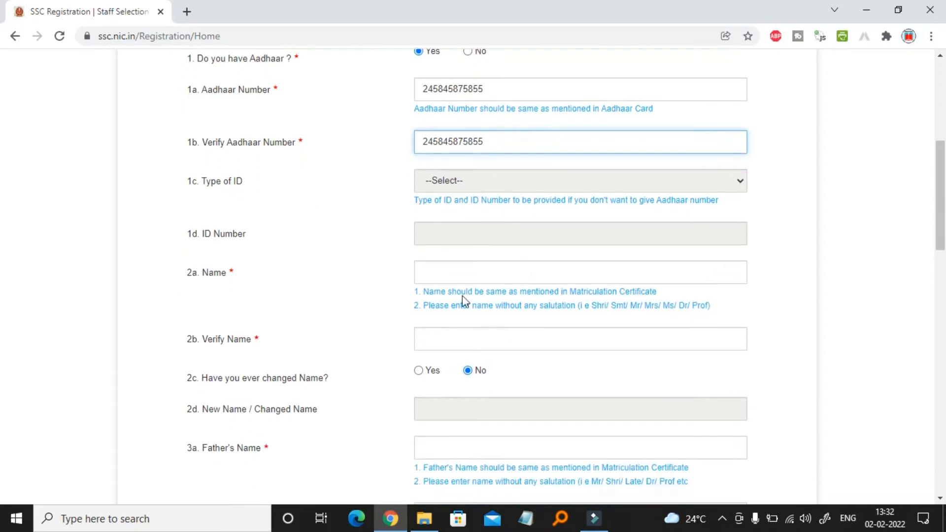
Enter the candidate's full name from the saved suggestion and re-type it in Verify Name
click(474, 267)
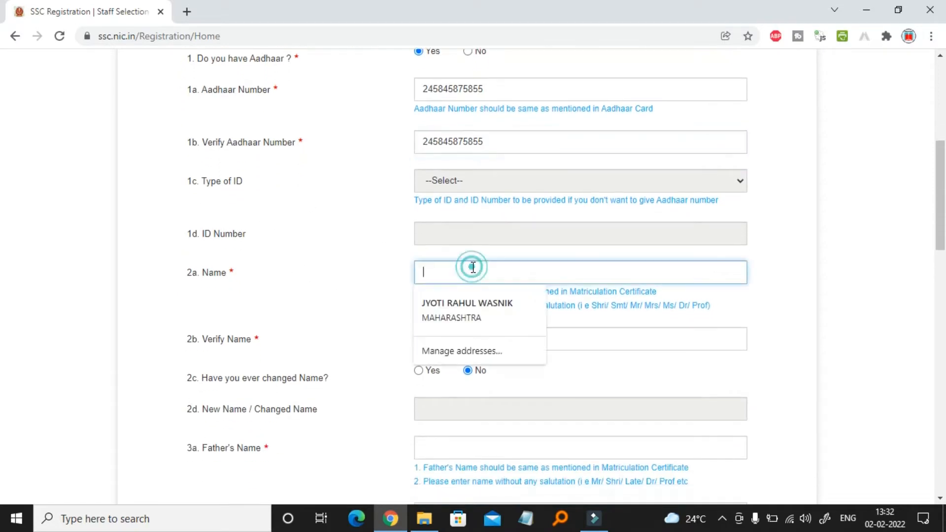
click(469, 308)
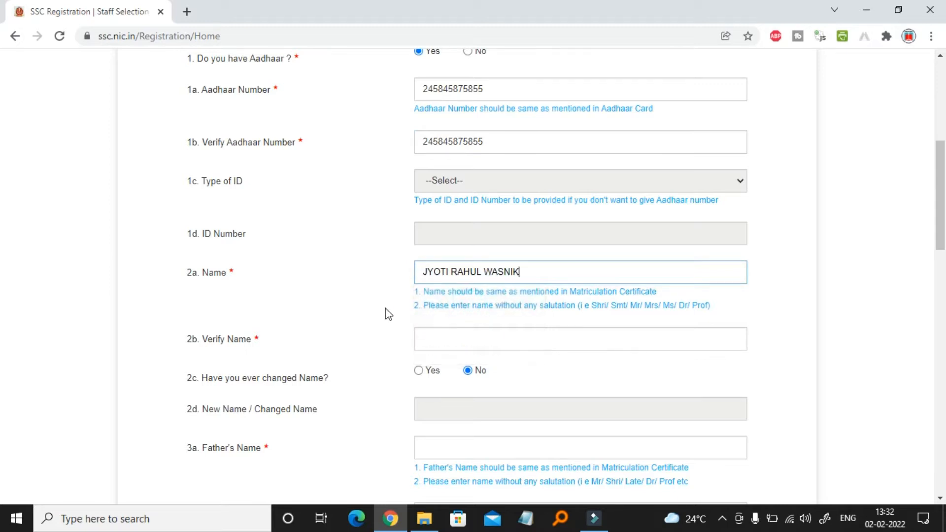
scroll(397, 360, down, 1)
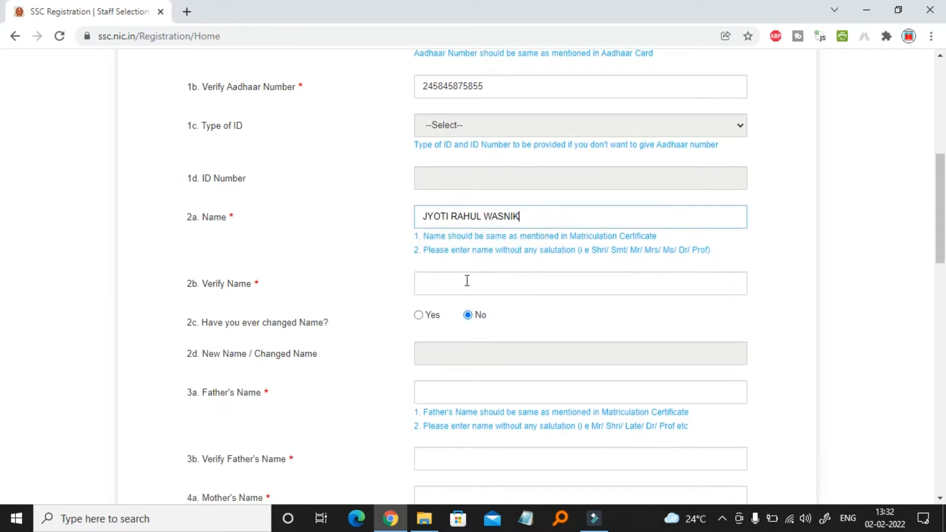
click(448, 282)
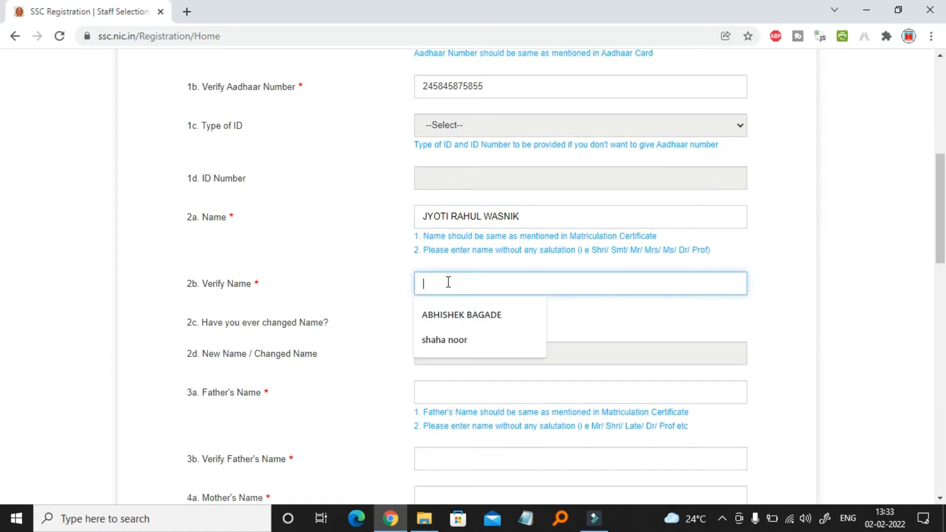
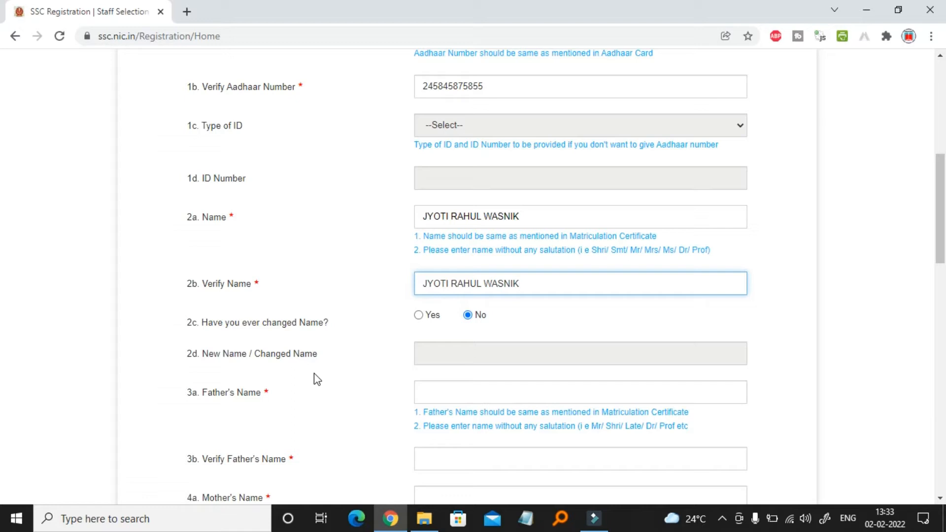
scroll(314, 373, down, 2)
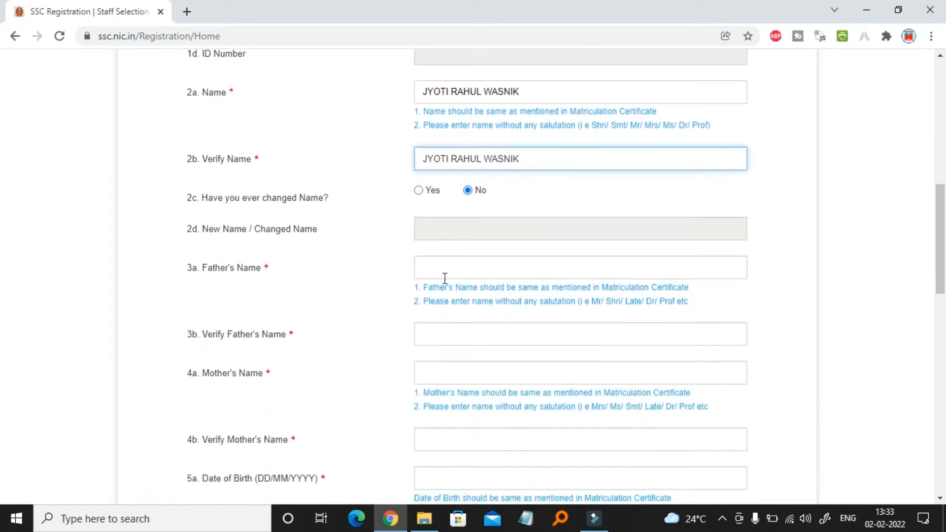
Enter and confirm the father's name, then enter and confirm the mother's name
click(455, 275)
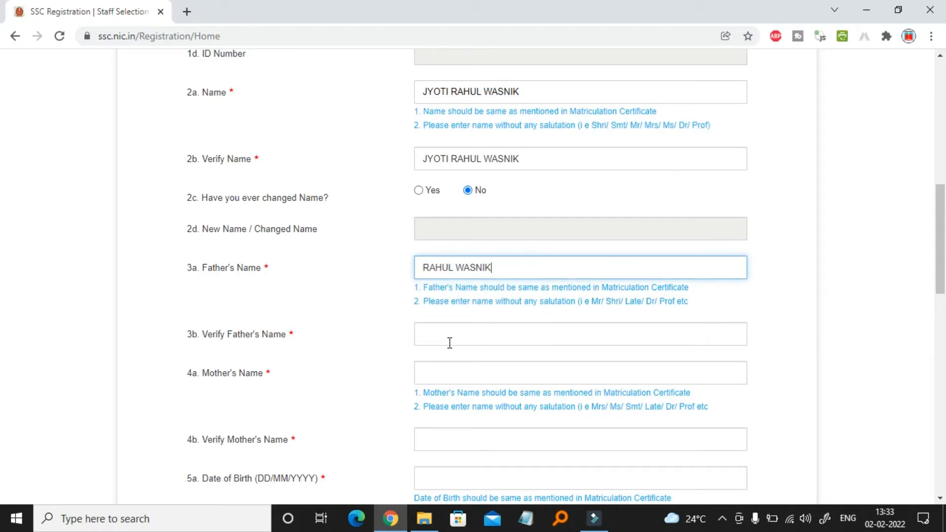
click(450, 343)
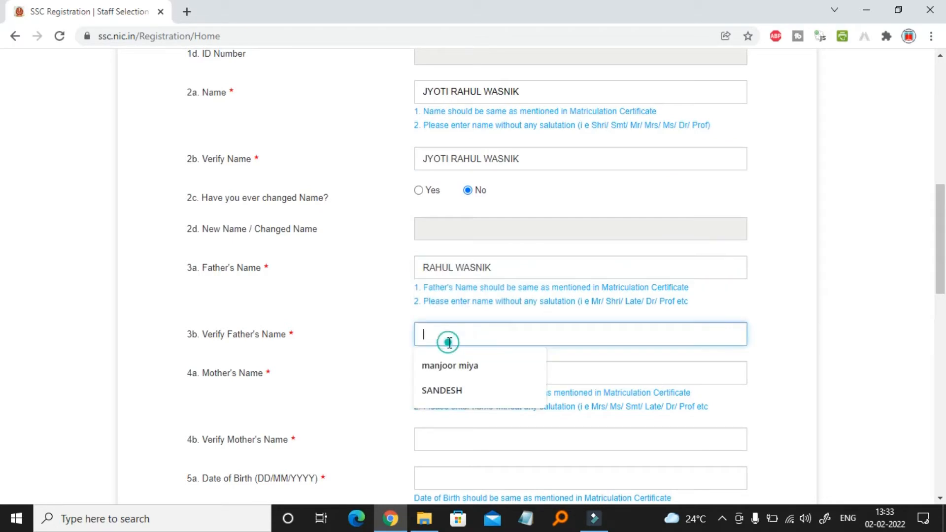
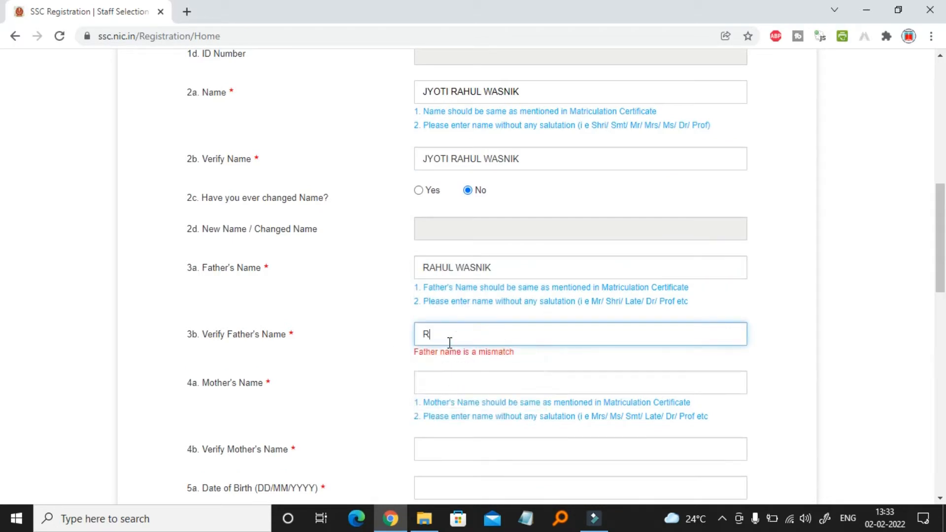
click(438, 373)
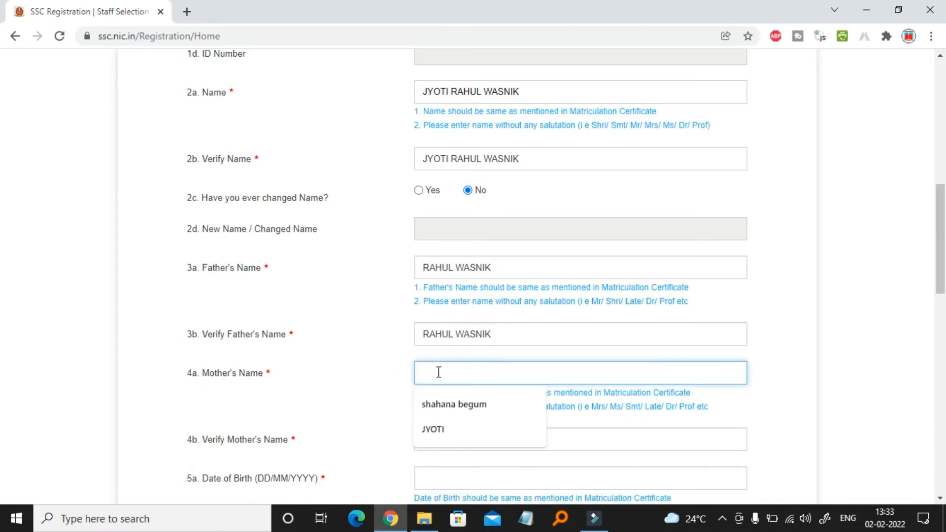
text(VANDNA)
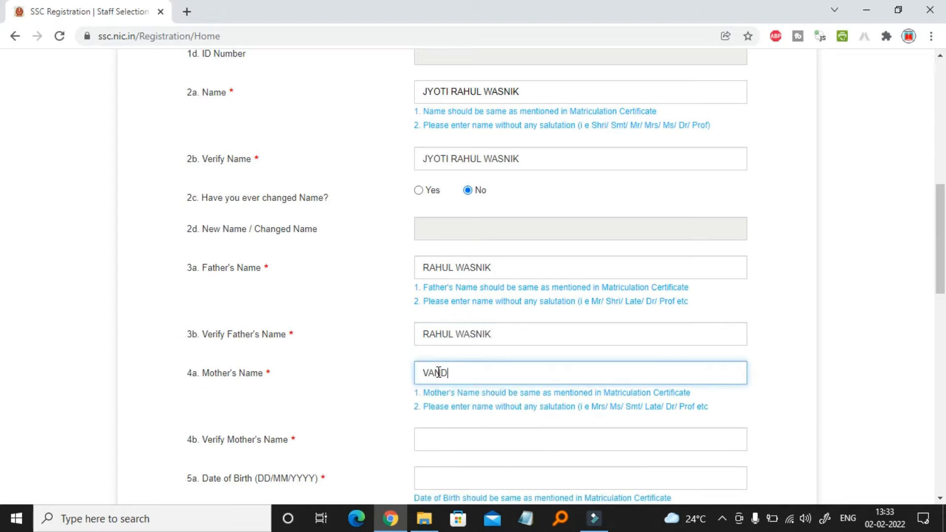
scroll(466, 370, down, 1)
click(466, 369)
text(VANDNA)
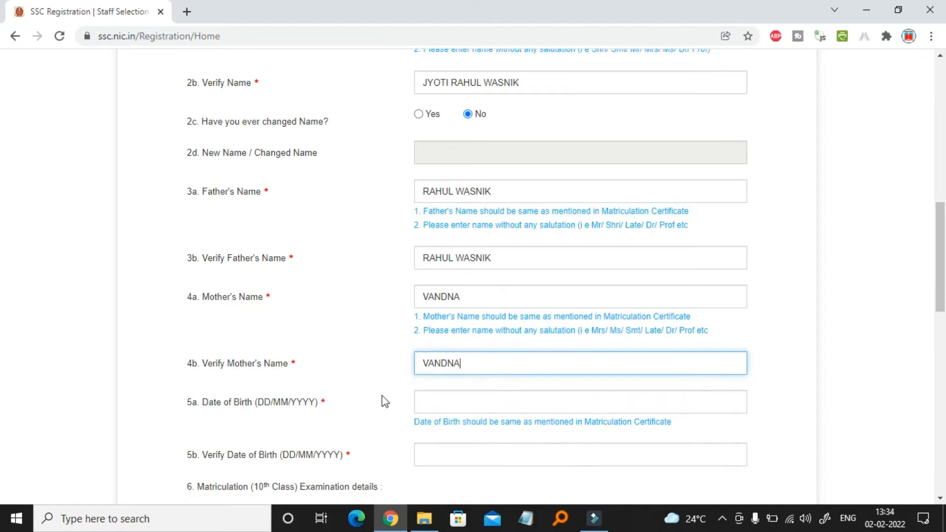
scroll(384, 402, down, 1)
Pick the candidate's date of birth in 2005 from the calendar and confirm it in the verify field
click(487, 355)
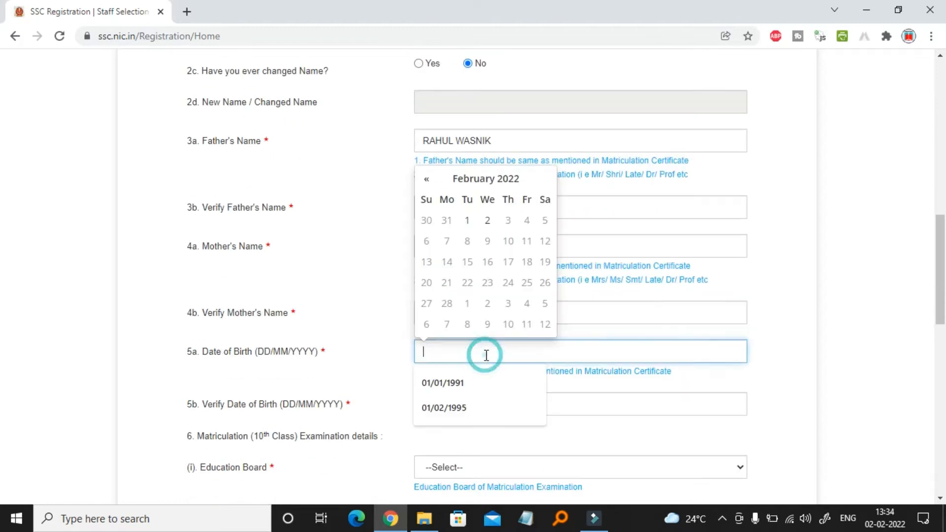
click(508, 198)
click(489, 313)
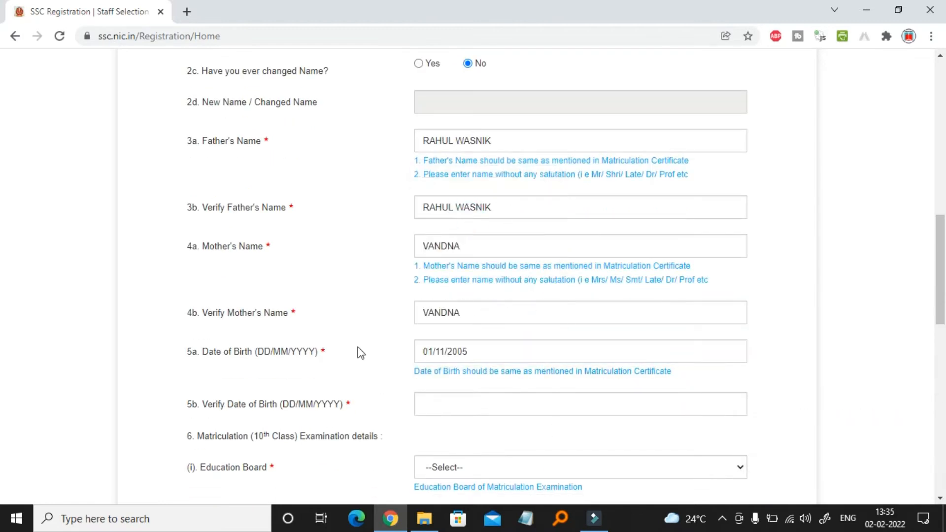
scroll(360, 351, down, 1)
click(480, 338)
click(484, 158)
click(486, 182)
click(424, 181)
click(424, 181)
click(495, 251)
click(494, 292)
scroll(275, 320, down, 1)
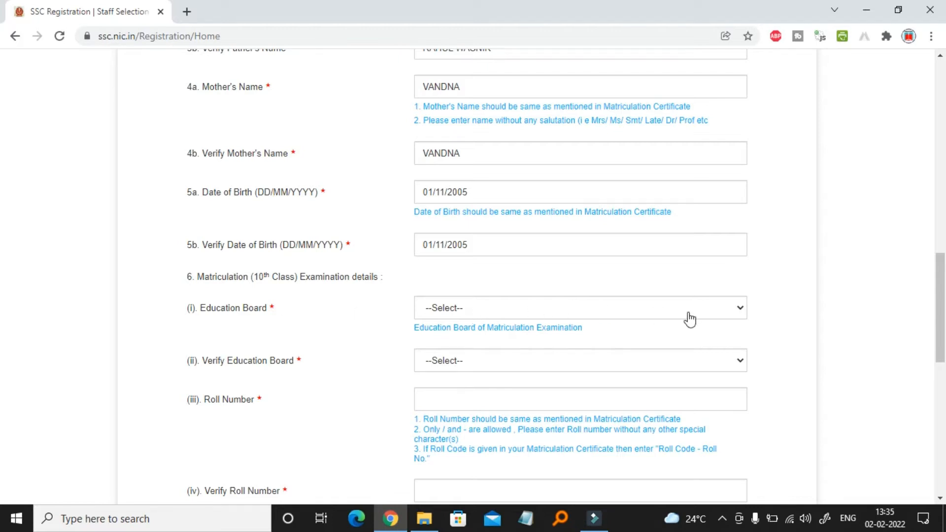
Select Maharashtra State Board as the matriculation education board in both board dropdowns
click(733, 309)
scroll(552, 243, down, 5)
scroll(551, 247, up, 3)
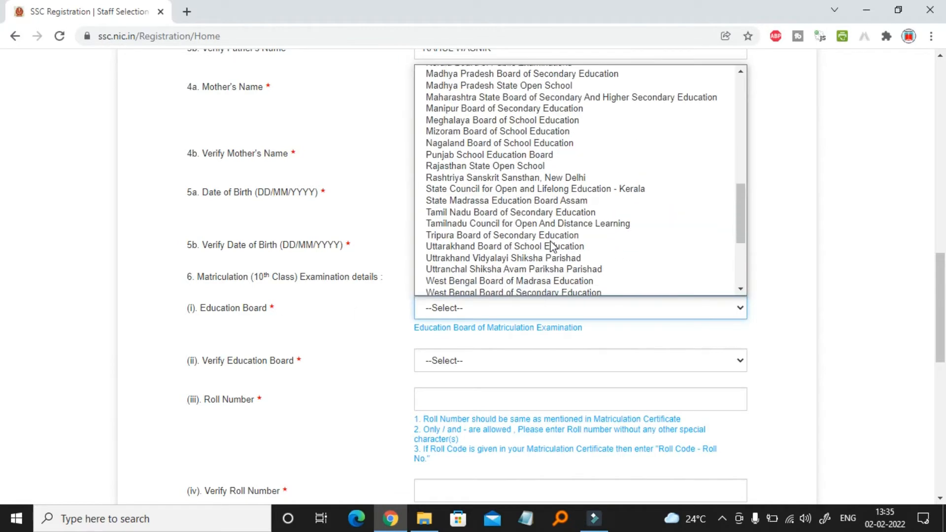
click(508, 154)
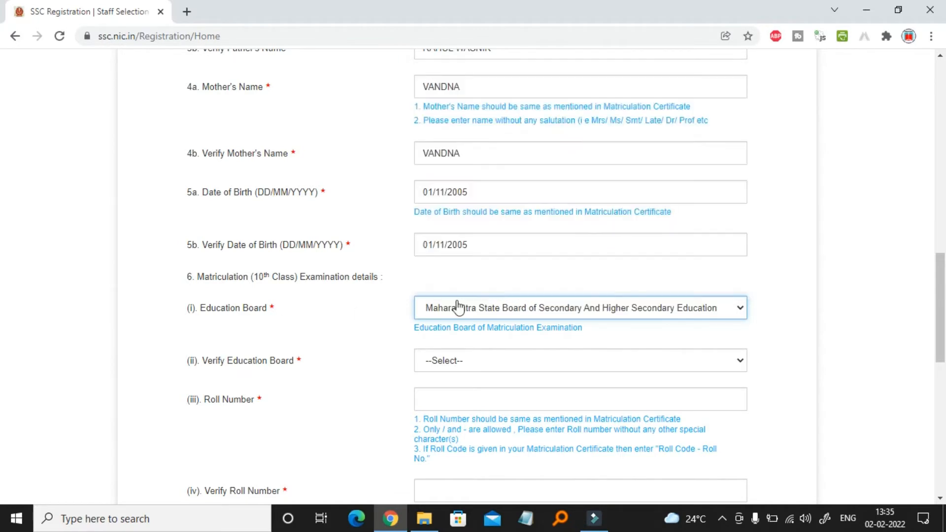
click(679, 367)
scroll(493, 261, down, 5)
click(508, 236)
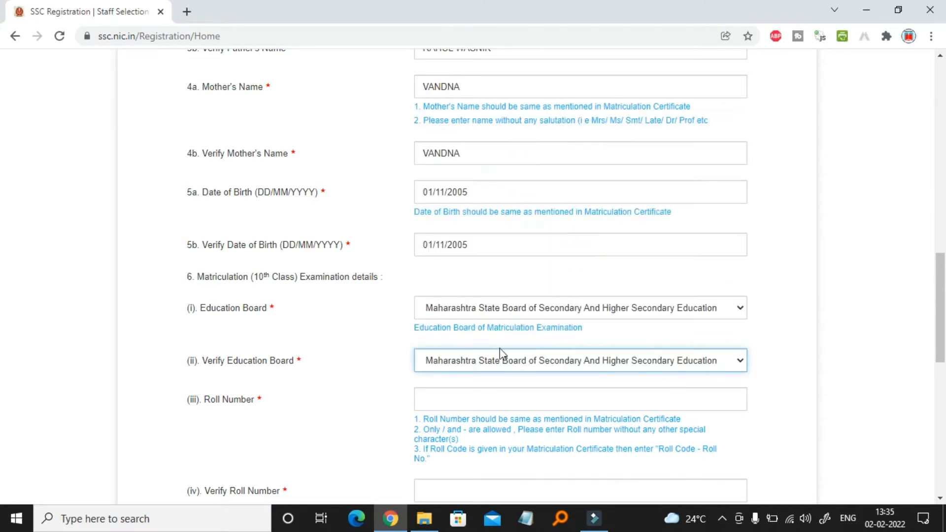
scroll(395, 342, down, 2)
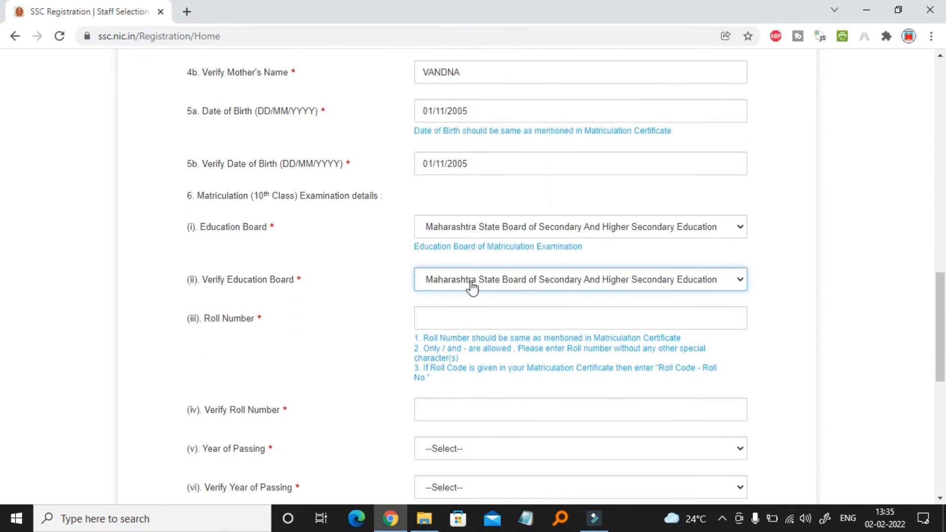
Enter the matriculation roll number and repeat it in Verify Roll Number
click(502, 318)
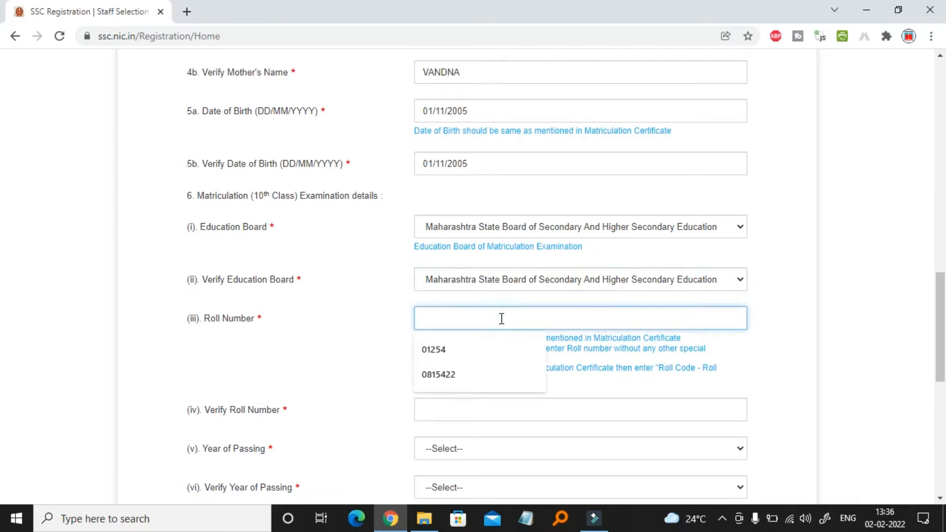
click(452, 410)
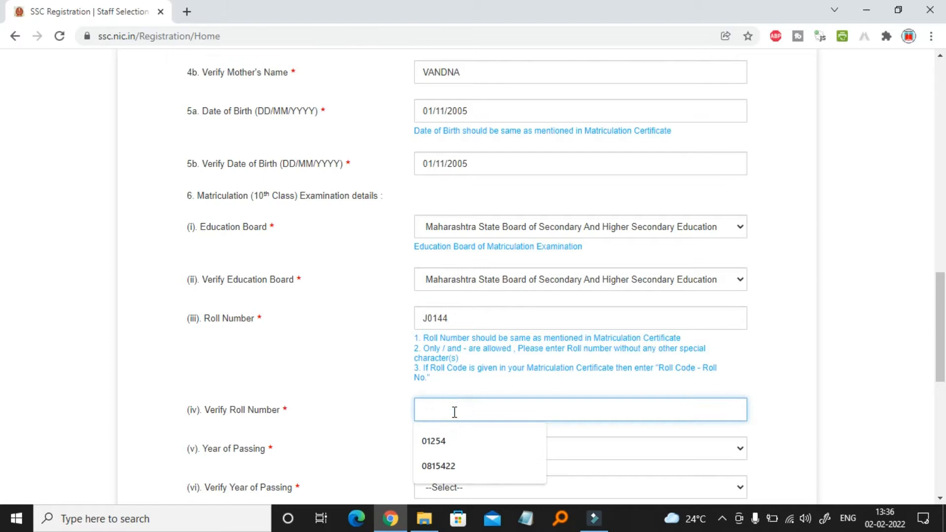
scroll(391, 394, down, 1)
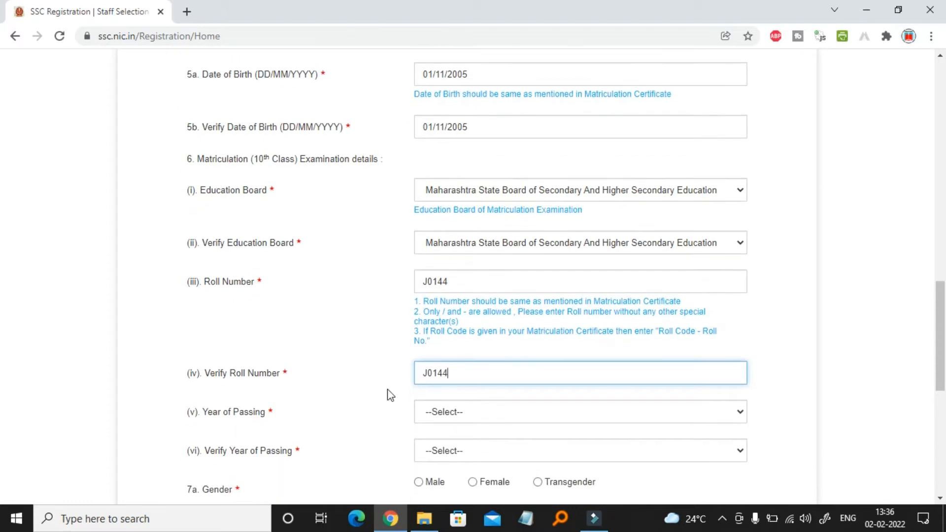
Set 2018 as the year of passing and Female as gender, each in both fields
click(485, 409)
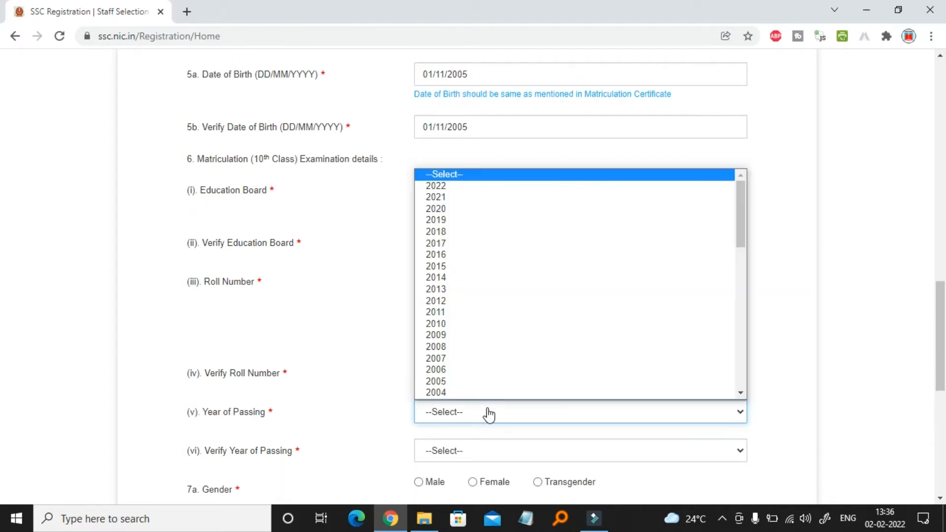
click(482, 233)
scroll(488, 295, down, 2)
click(488, 368)
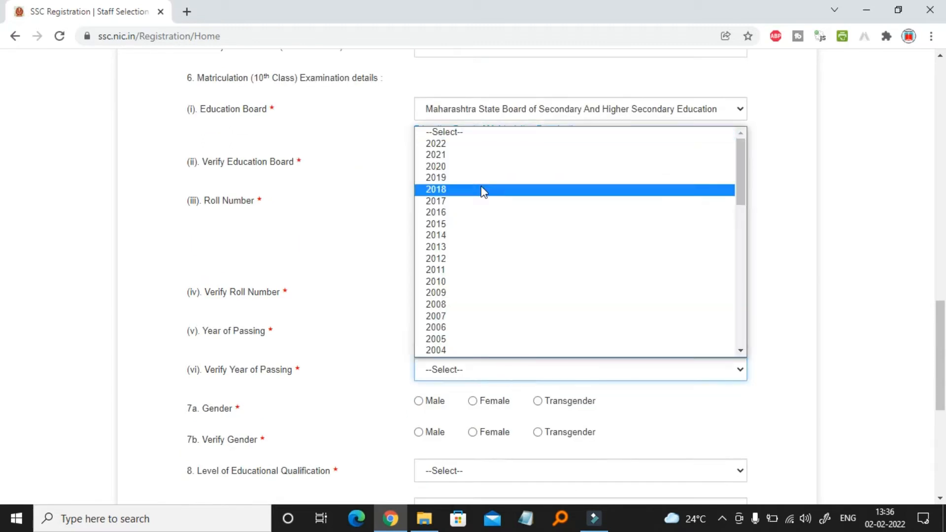
click(488, 188)
click(472, 398)
scroll(359, 384, down, 2)
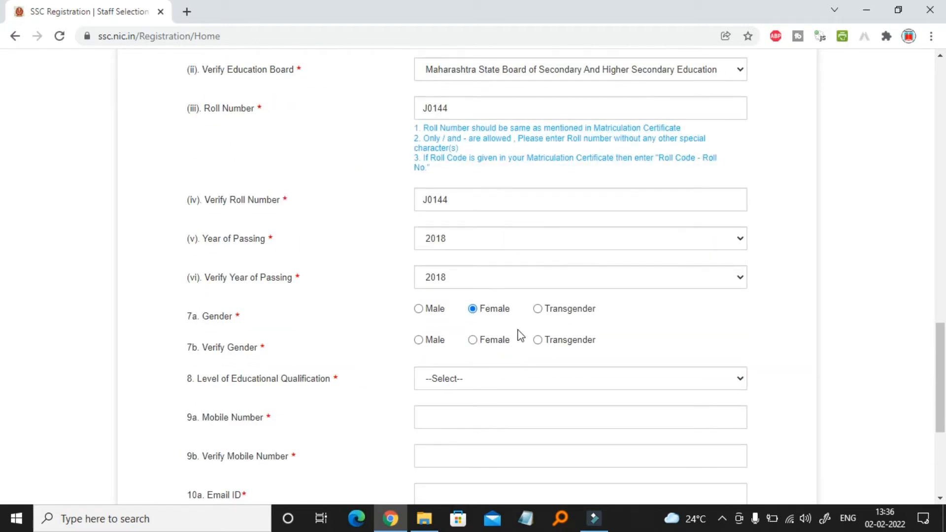
click(472, 341)
scroll(376, 389, down, 2)
Choose Graduation as the educational qualification level
click(556, 303)
key(Down)
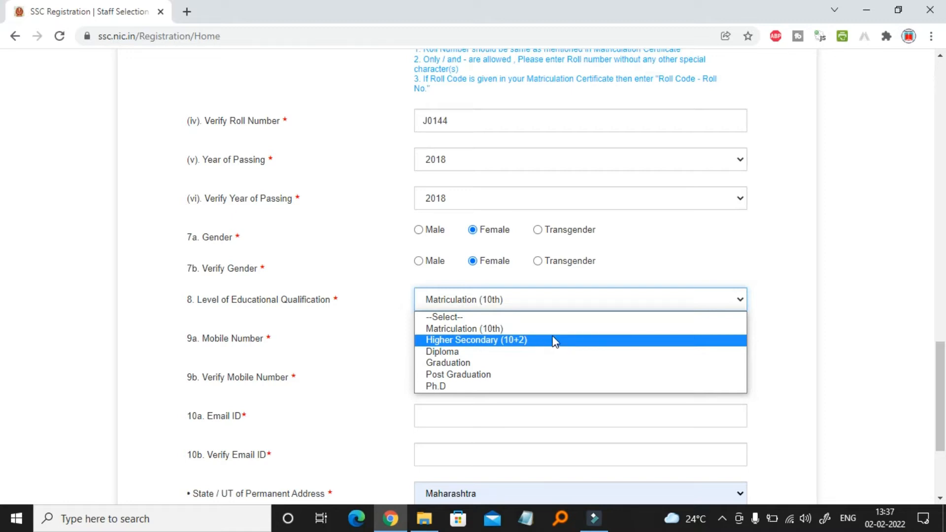
click(494, 363)
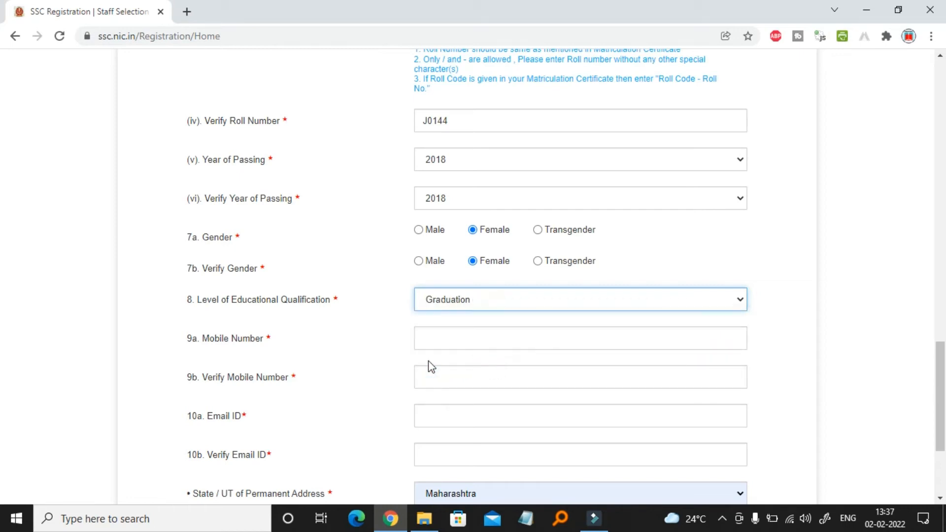
scroll(390, 362, down, 1)
Enter and verify the candidate's mobile number, then enter the e-mail address
click(476, 284)
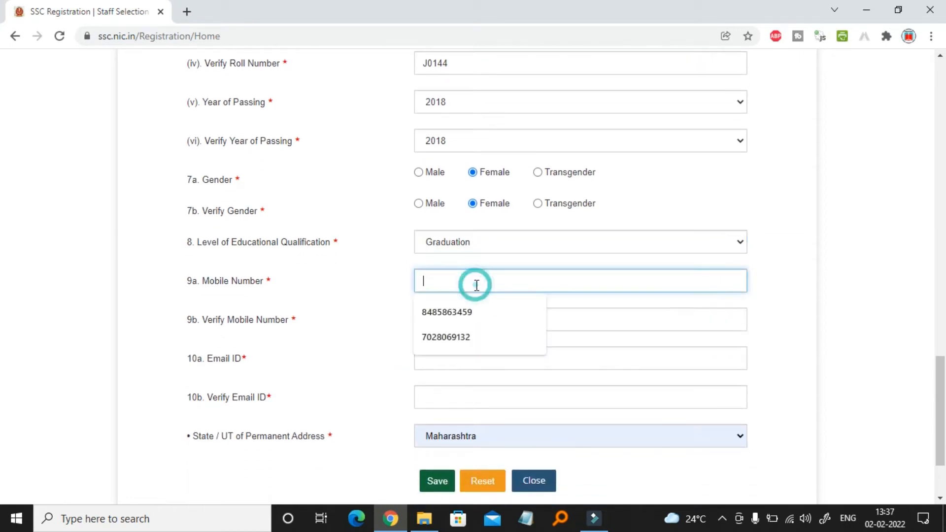
click(471, 328)
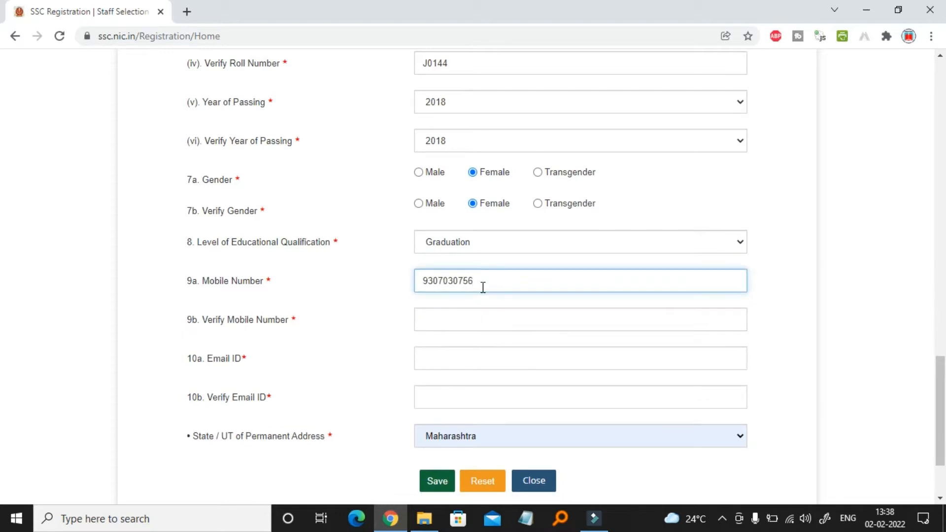
click(482, 316)
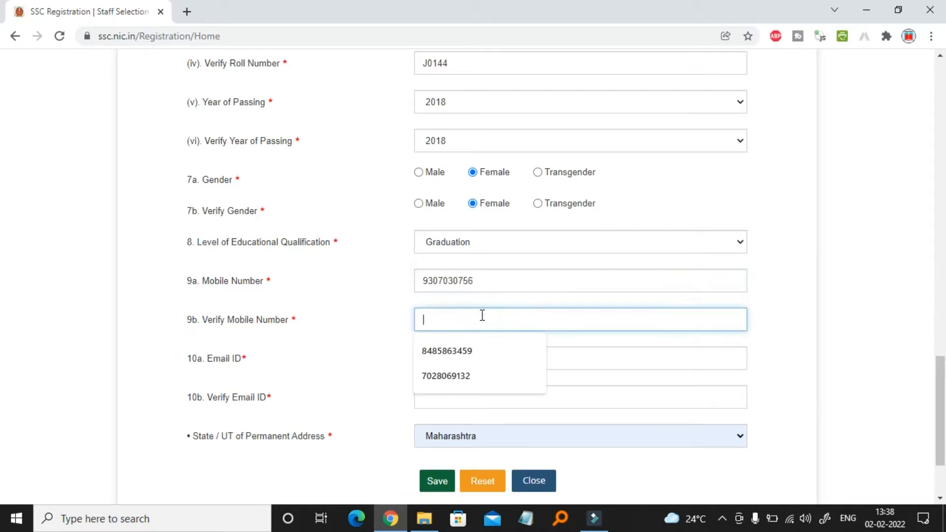
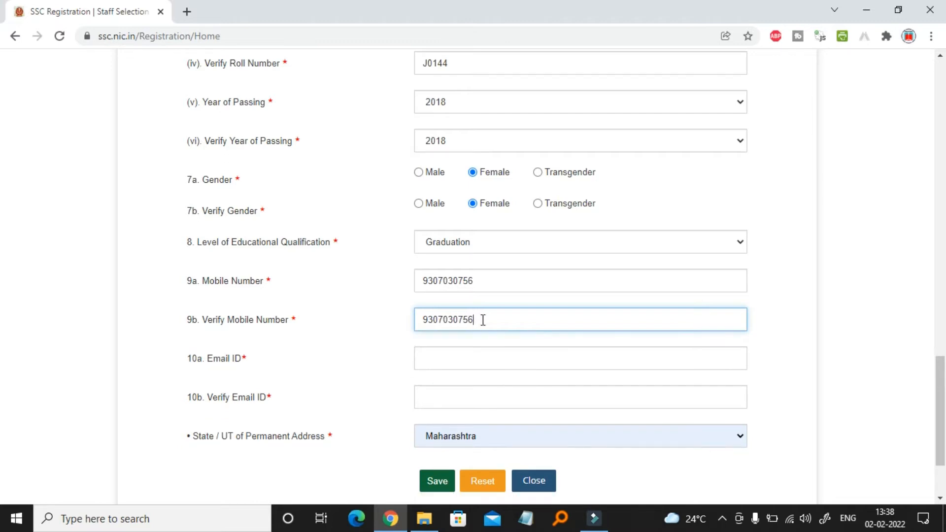
click(485, 354)
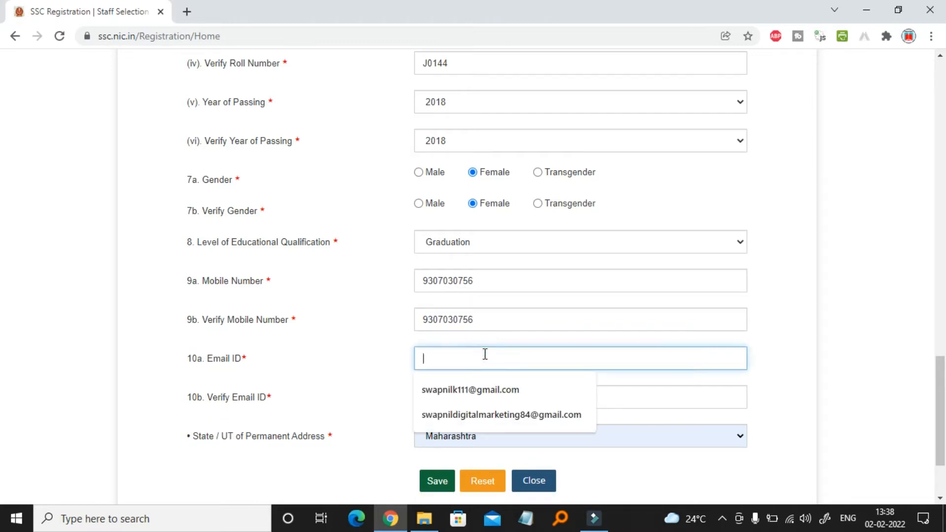
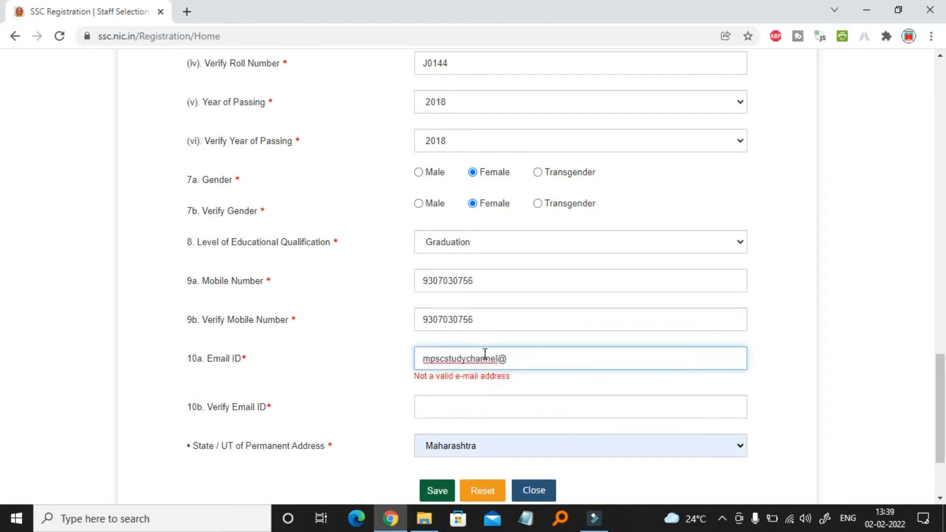
click(450, 397)
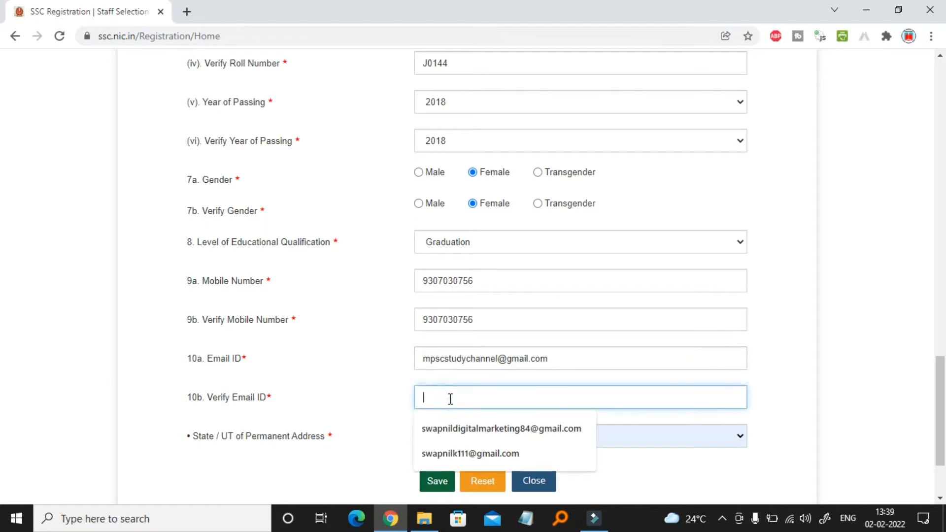
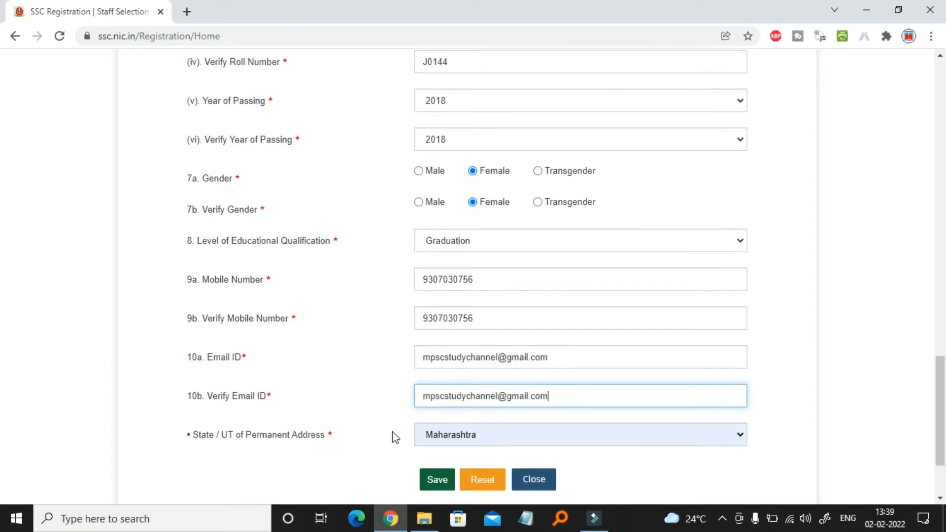
scroll(392, 434, down, 2)
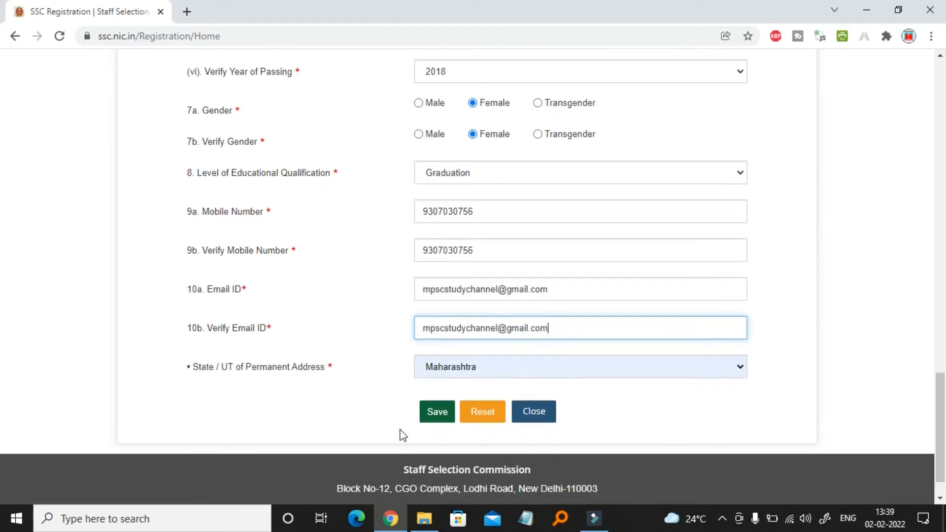
Select Maharashtra as the State/UT of the permanent address
click(570, 377)
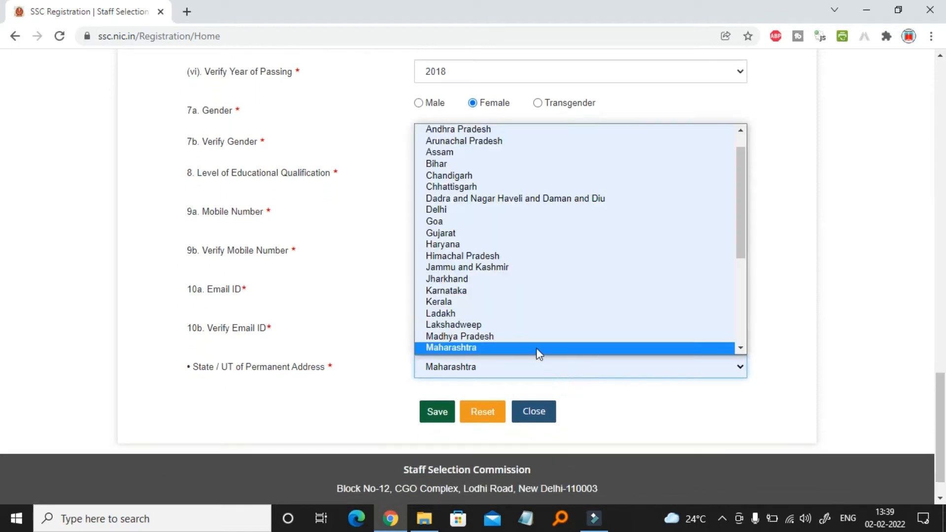
click(523, 347)
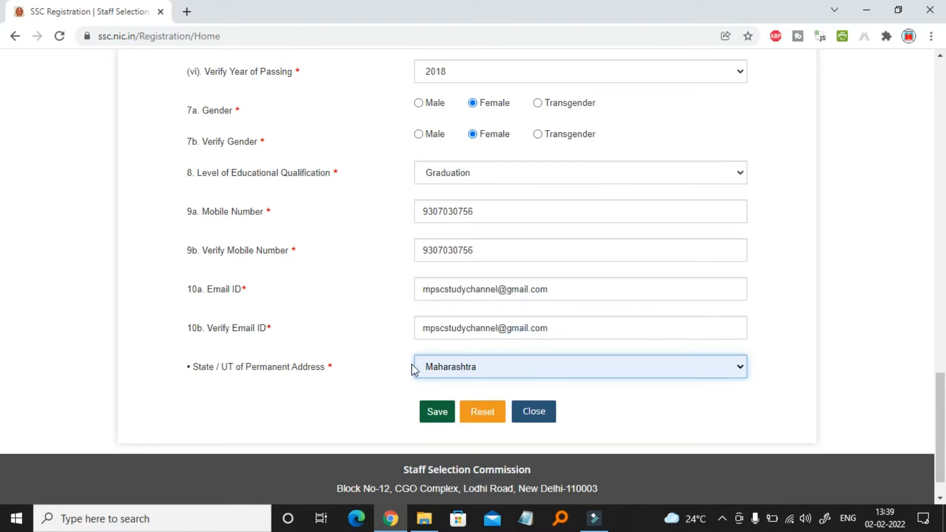
scroll(380, 382, up, 20)
scroll(380, 382, down, 20)
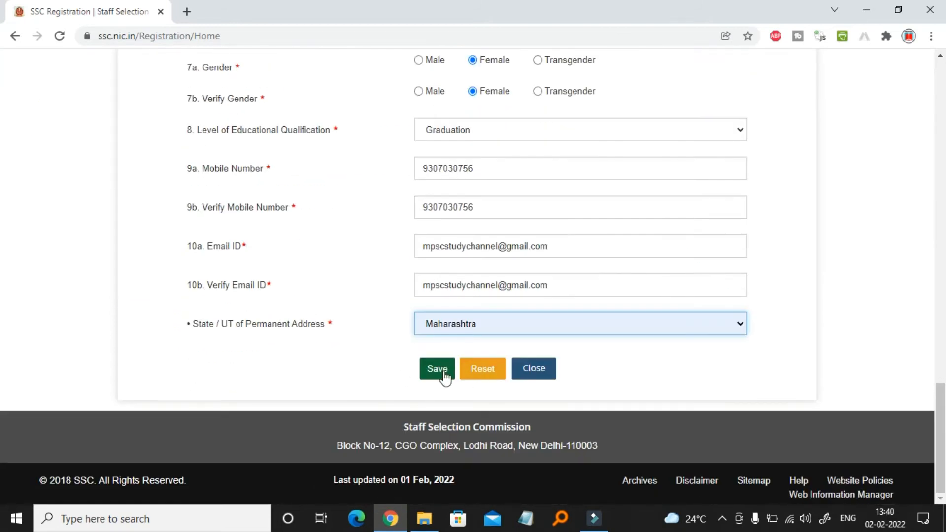
Save the basic details, confirm the mobile and e-mail, and close the saved notice
click(438, 372)
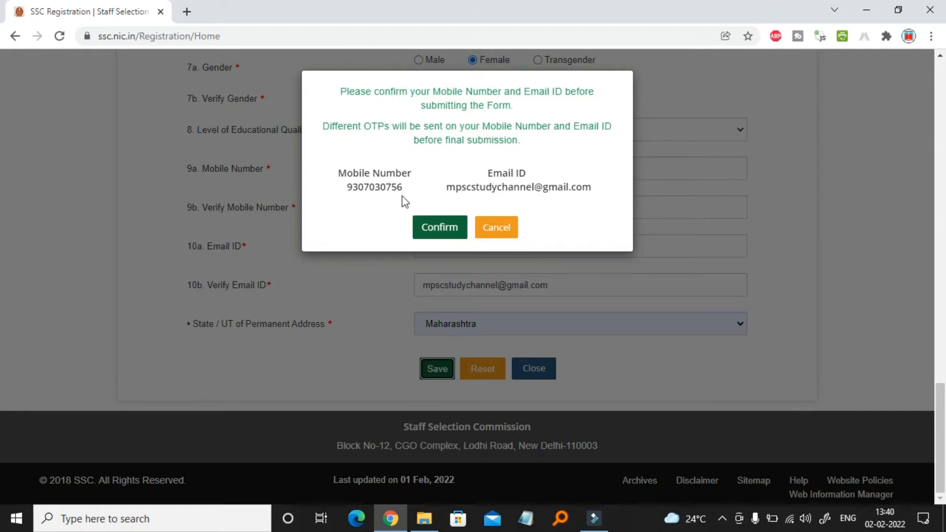
click(441, 228)
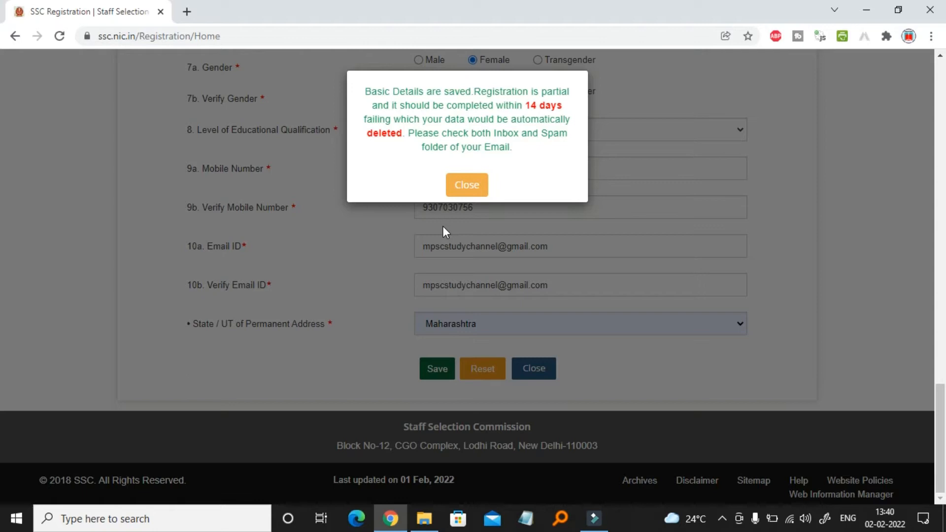
click(472, 185)
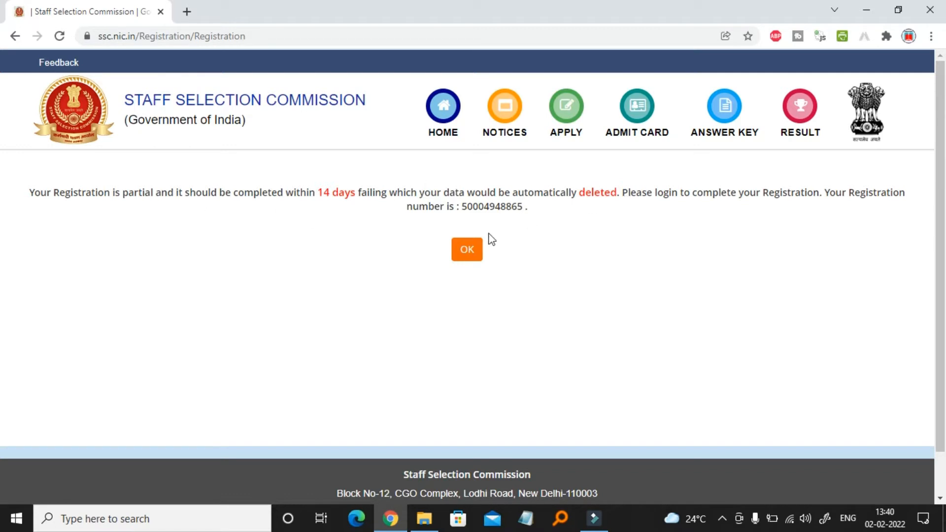
Acknowledge the partial-registration notice and log in with the registration number, password and captcha
click(469, 252)
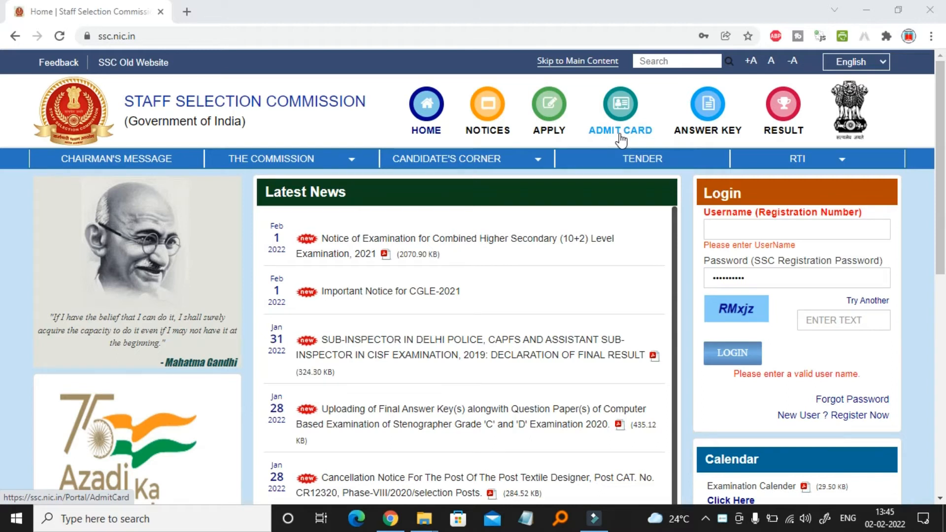
click(762, 229)
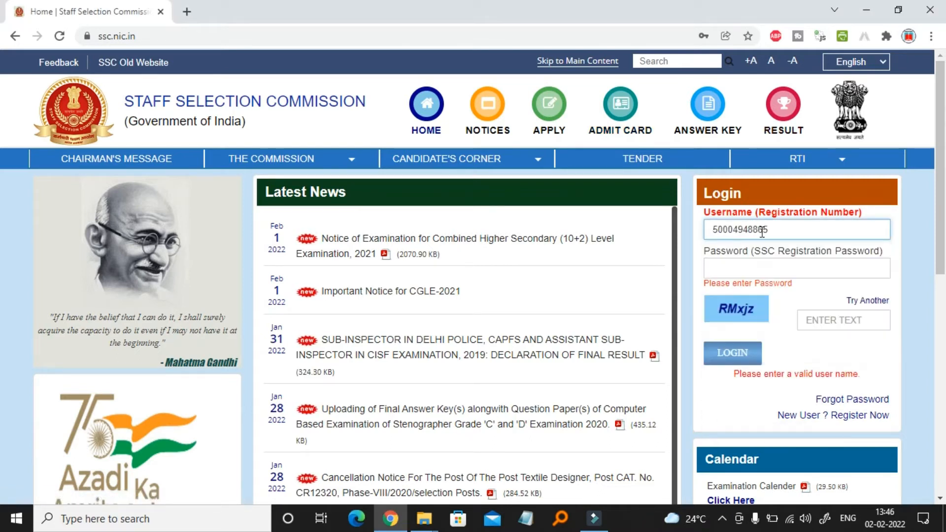
click(756, 268)
text(****)
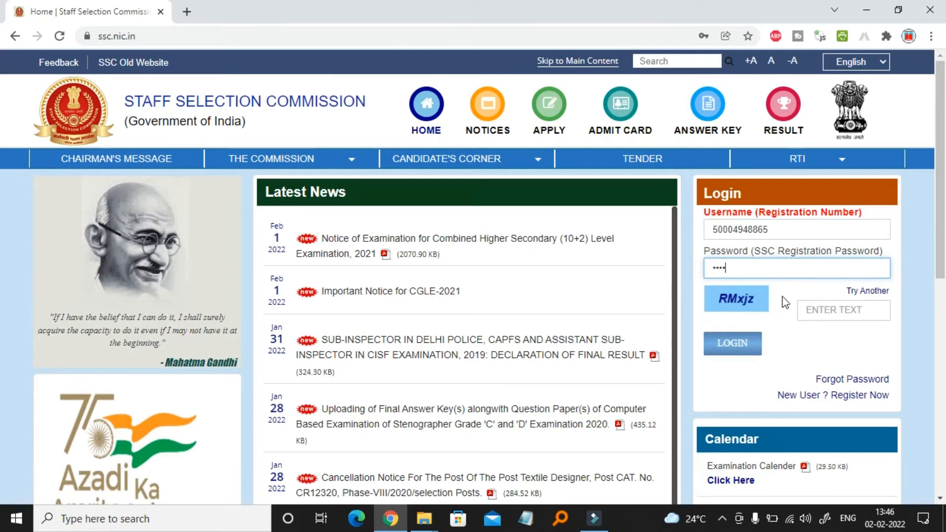
click(829, 316)
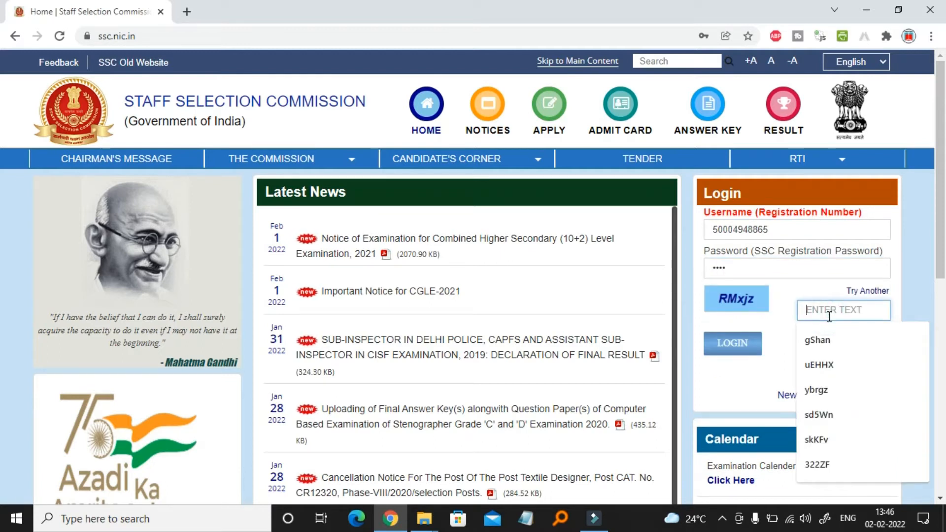
text(RMxjz)
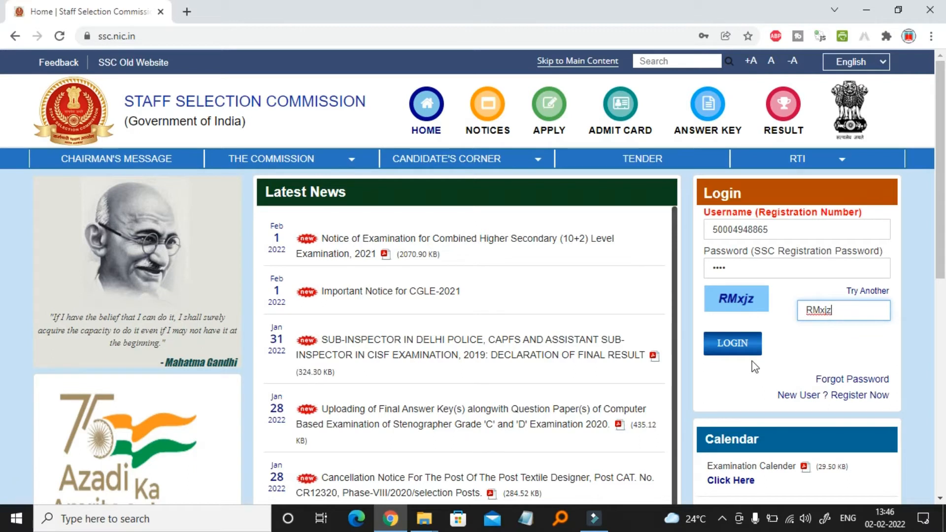
click(746, 347)
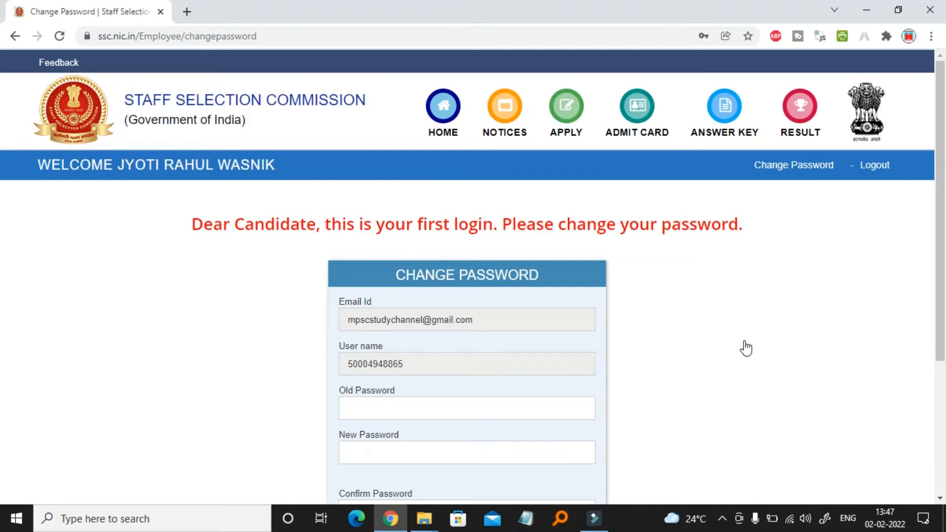
Enter the old password, a new password and its confirmation, submit, and save it in Chrome
scroll(749, 362, down, 3)
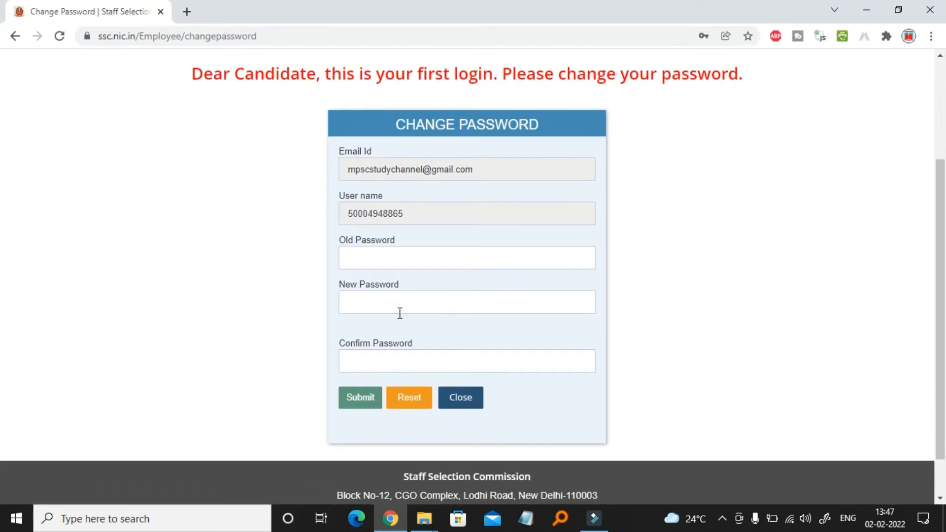
click(393, 258)
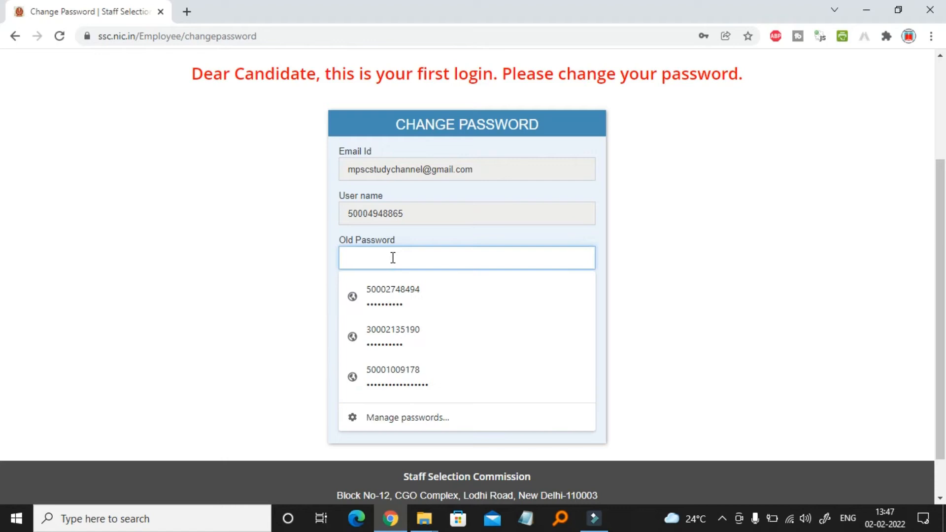
text(•)
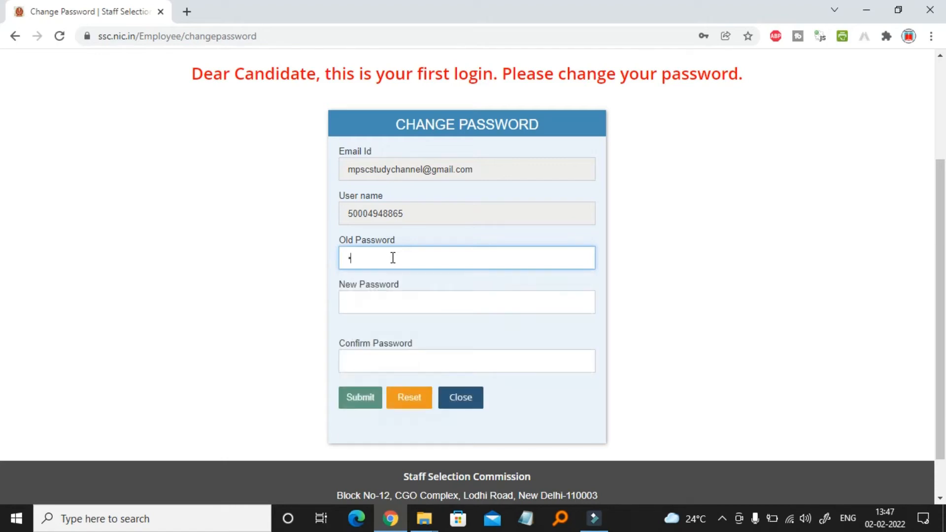
text(•••)
click(372, 306)
text(•••••••••••)
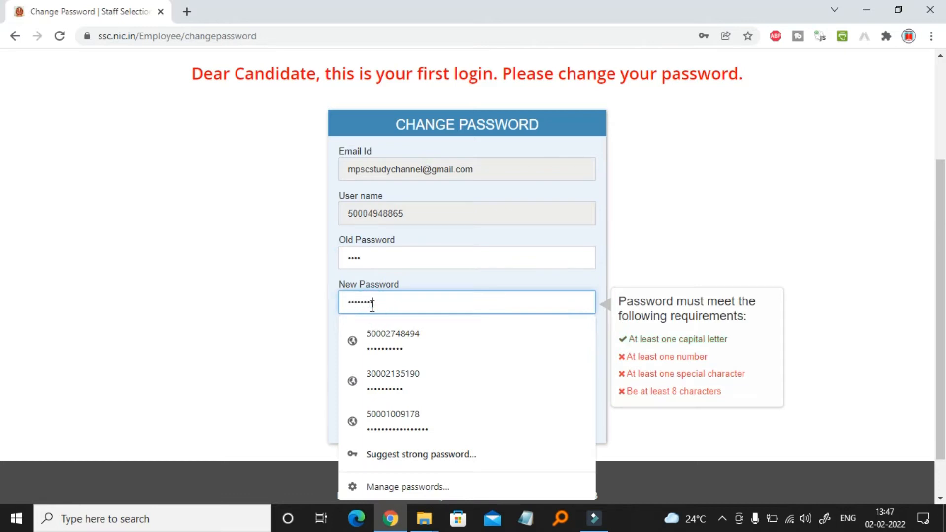
click(279, 326)
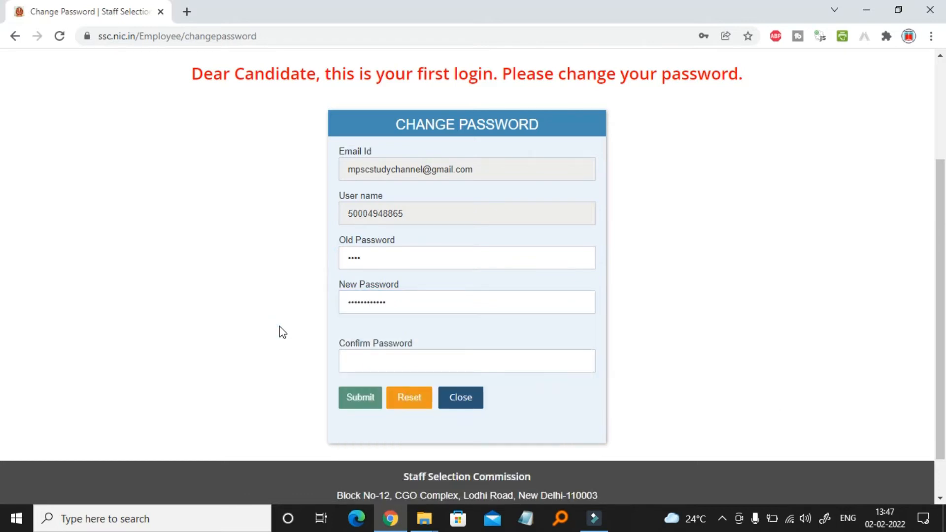
click(379, 364)
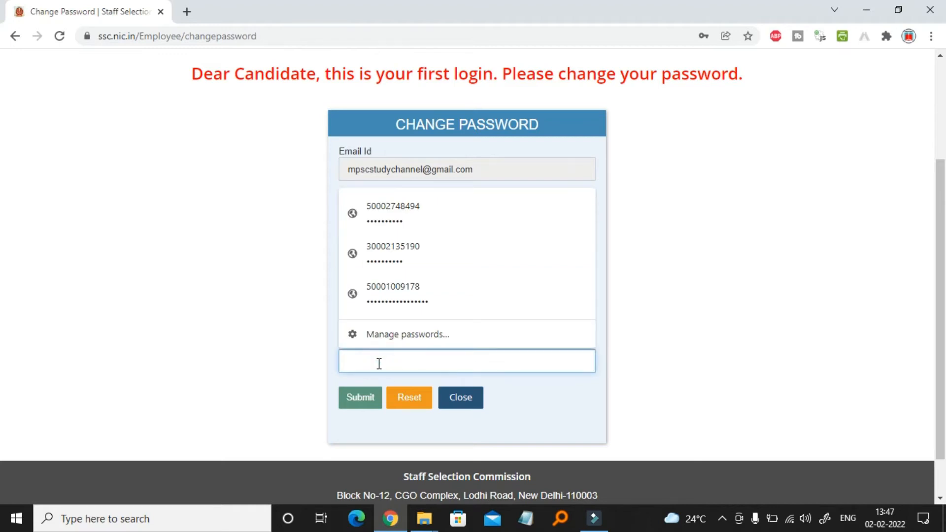
text(•••••••••••)
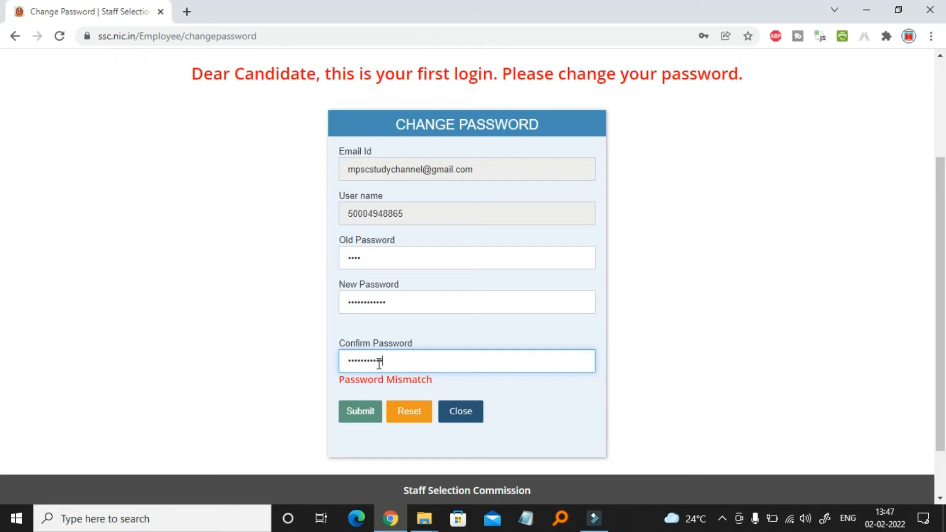
text(•)
key(Tab)
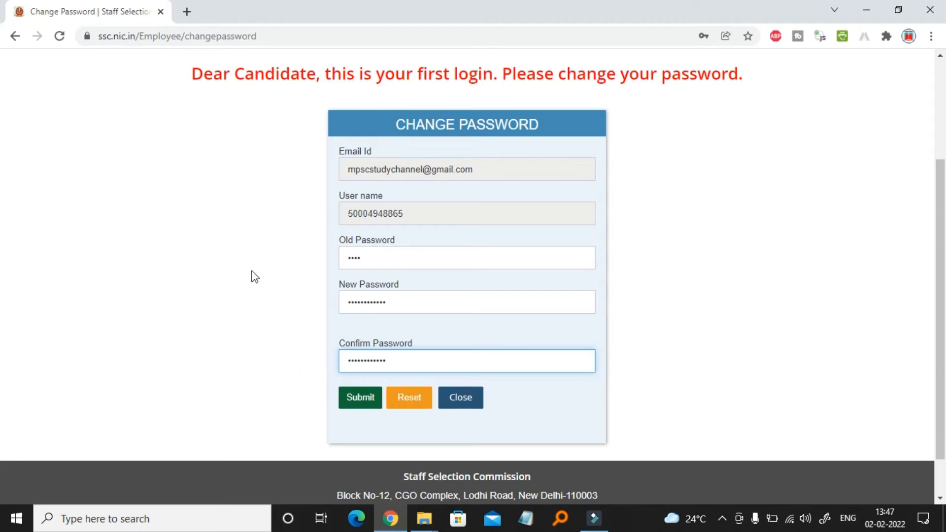
click(362, 403)
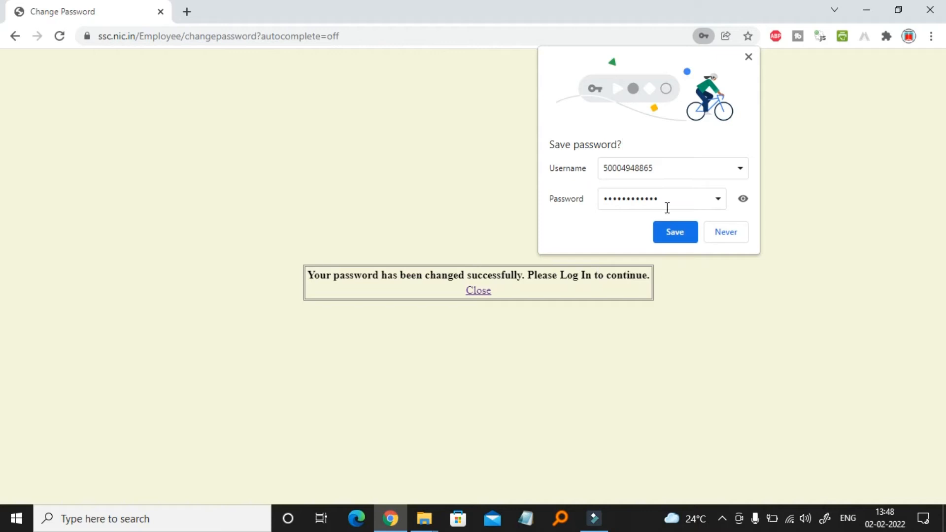
click(676, 232)
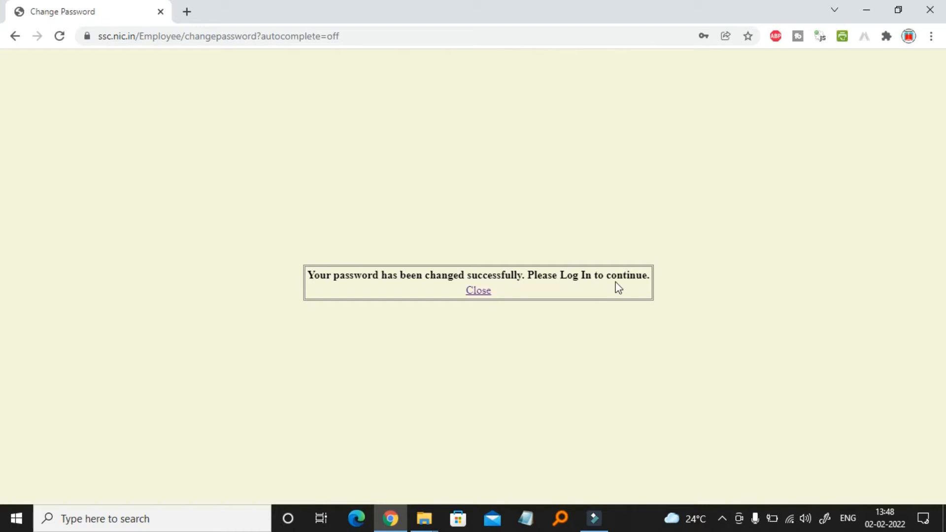
Log back in using the saved account credentials and the login captcha
click(483, 293)
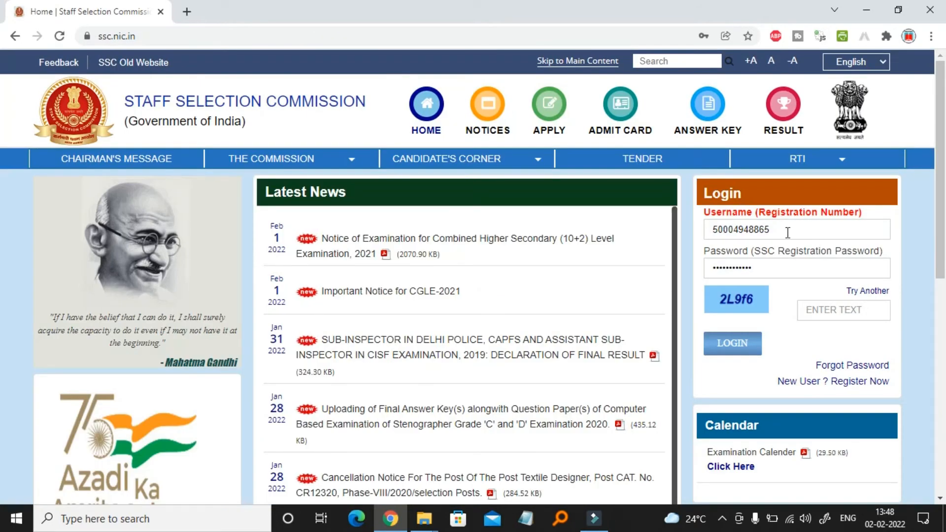
click(787, 232)
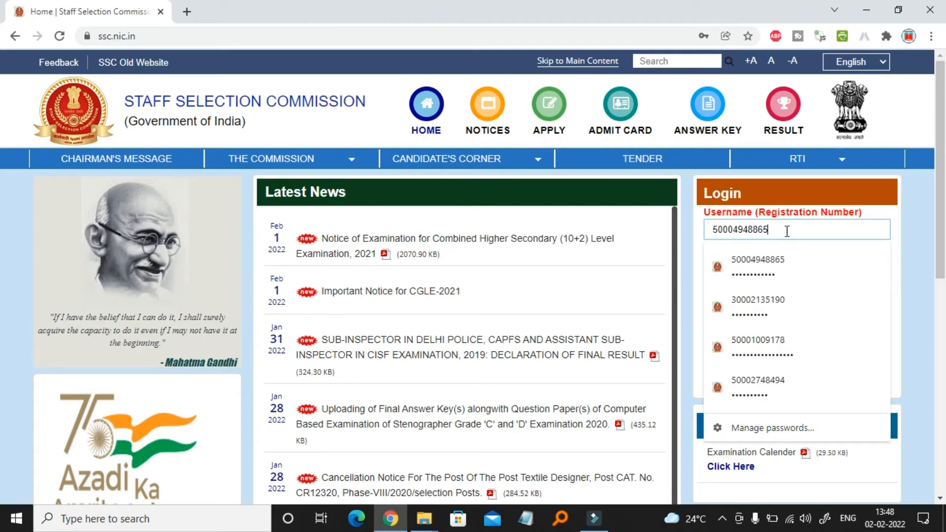
click(909, 280)
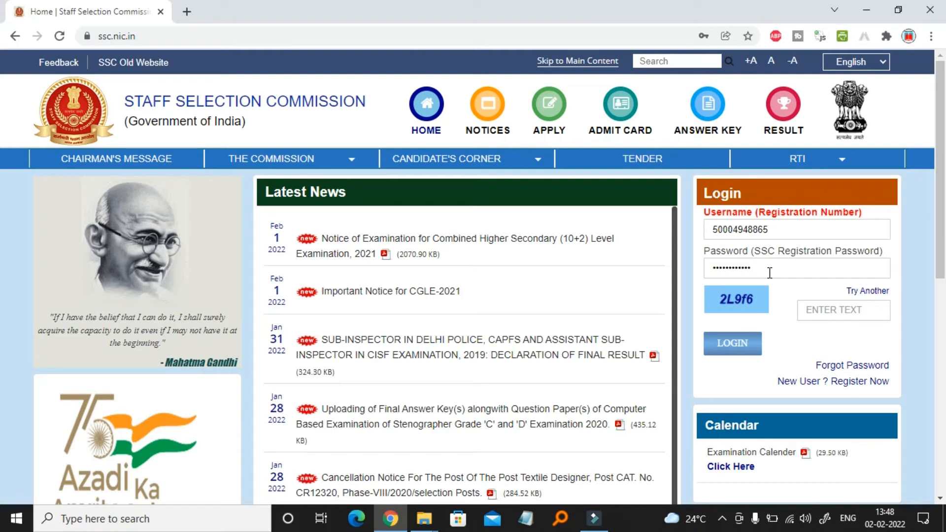
click(816, 309)
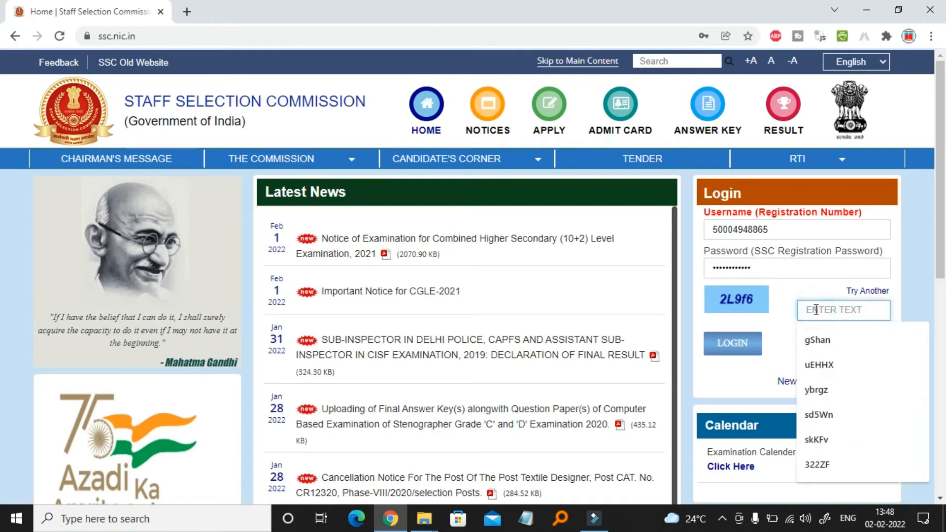
text(2)
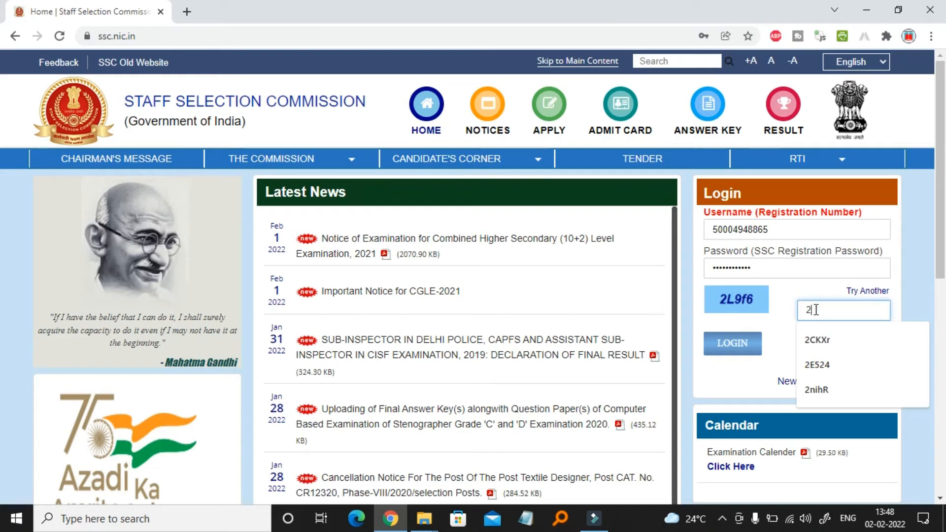
text(L9f6)
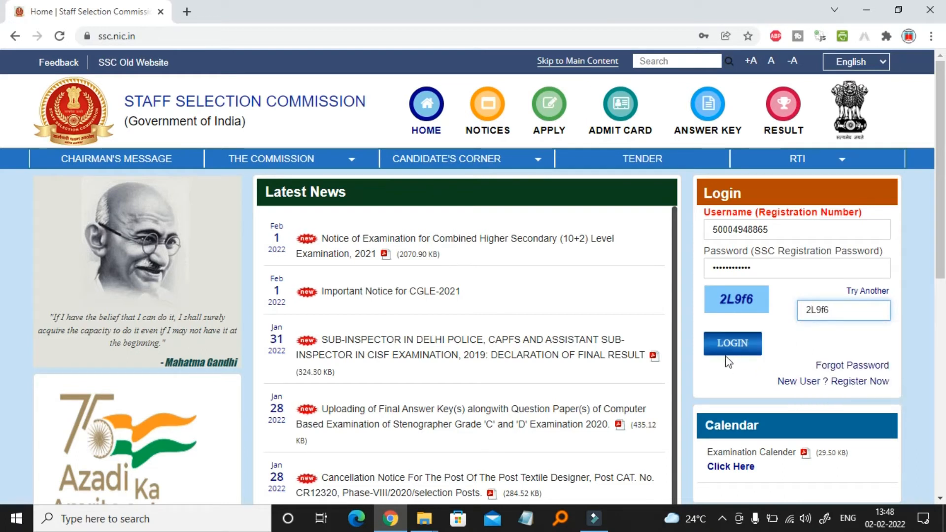
click(750, 349)
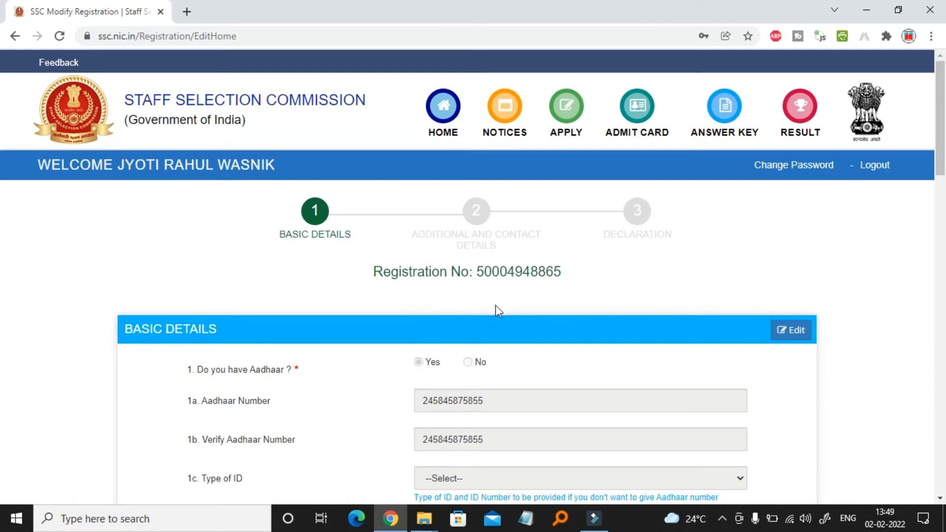
Review the filled Basic Details section and proceed to Additional and Contact Details
scroll(572, 295, down, 4)
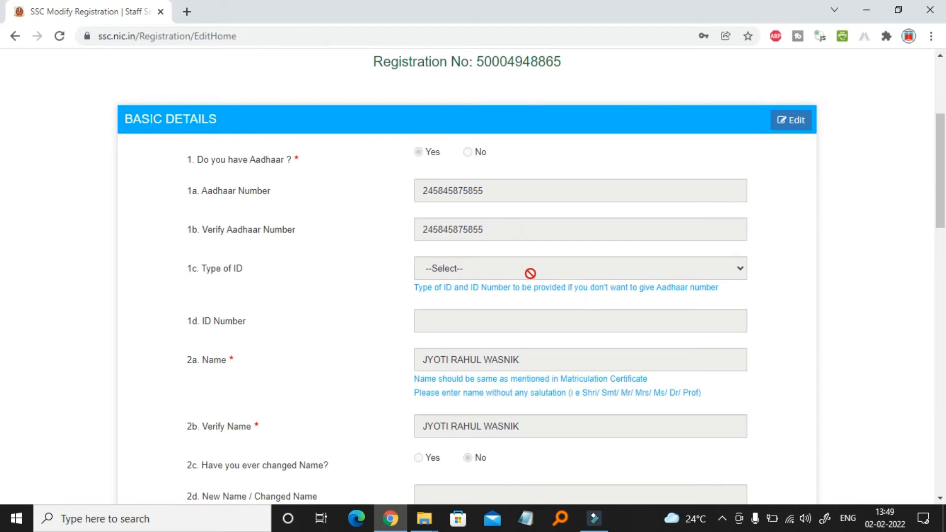
scroll(530, 273, down, 3)
scroll(361, 256, up, 3)
scroll(364, 256, down, 1)
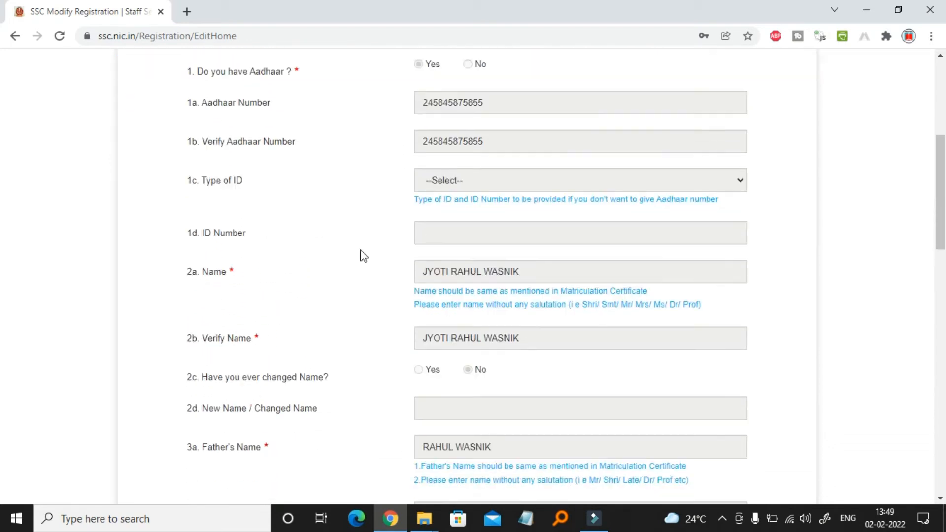
scroll(364, 255, down, 4)
scroll(364, 256, down, 4)
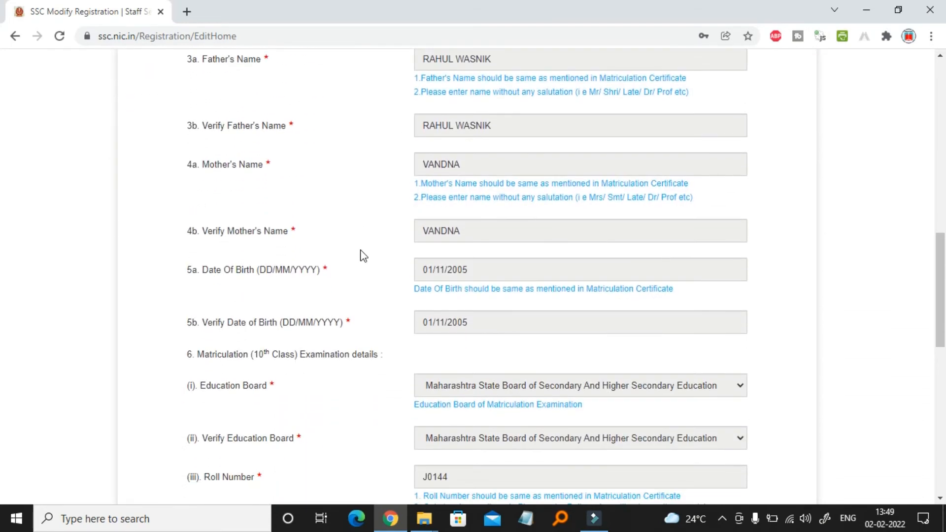
scroll(364, 256, down, 3)
scroll(364, 255, down, 3)
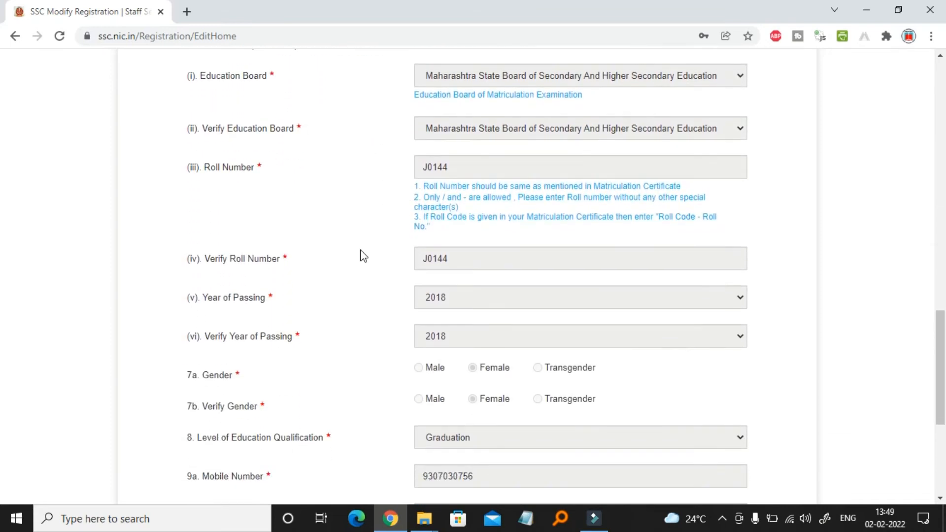
scroll(364, 256, down, 2)
scroll(364, 256, down, 3)
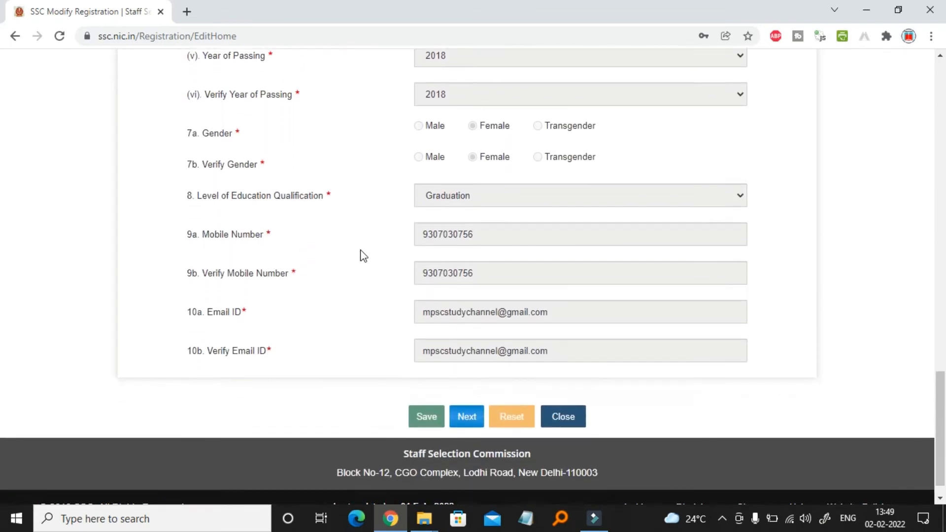
scroll(364, 256, down, 1)
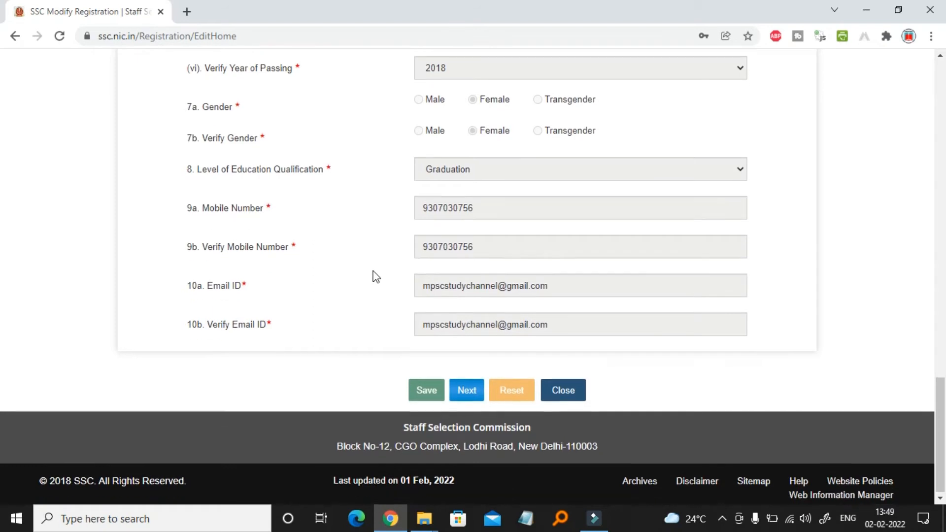
click(464, 393)
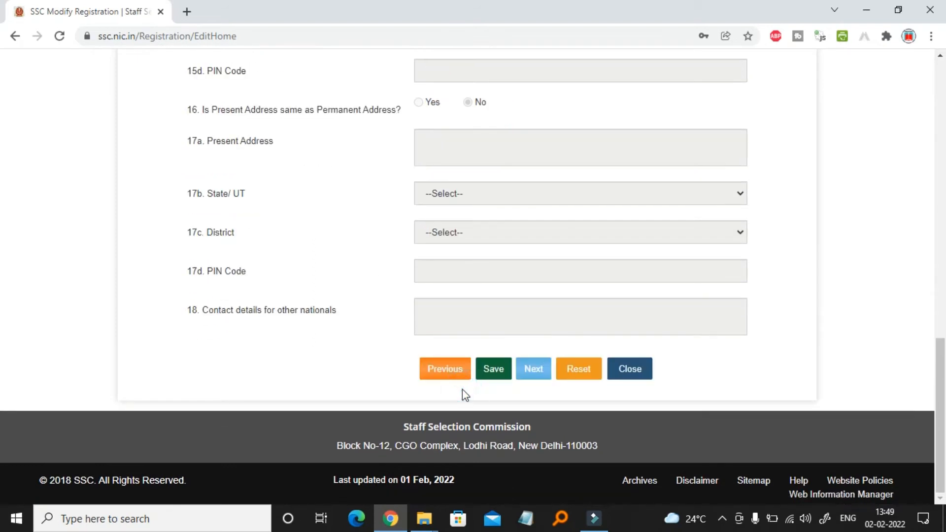
Select SC as the candidate's category under 11b
scroll(330, 298, up, 15)
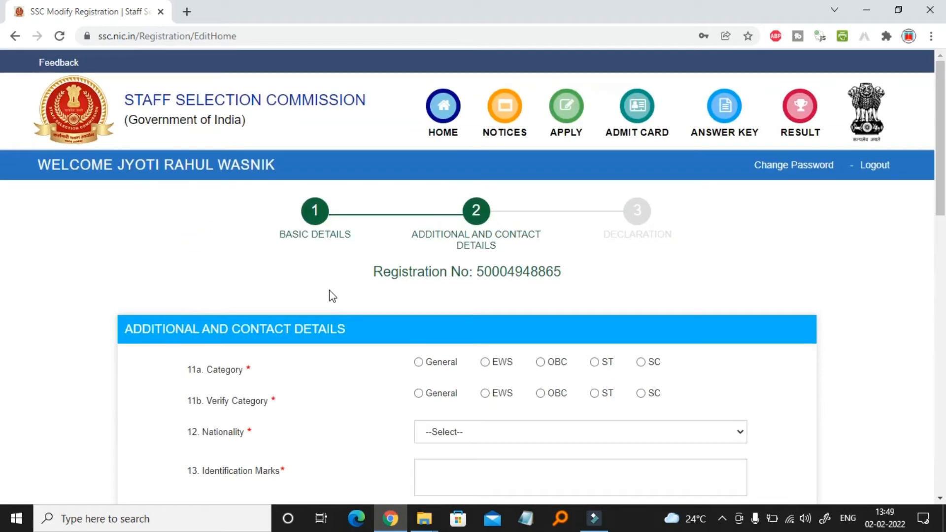
scroll(330, 291, down, 1)
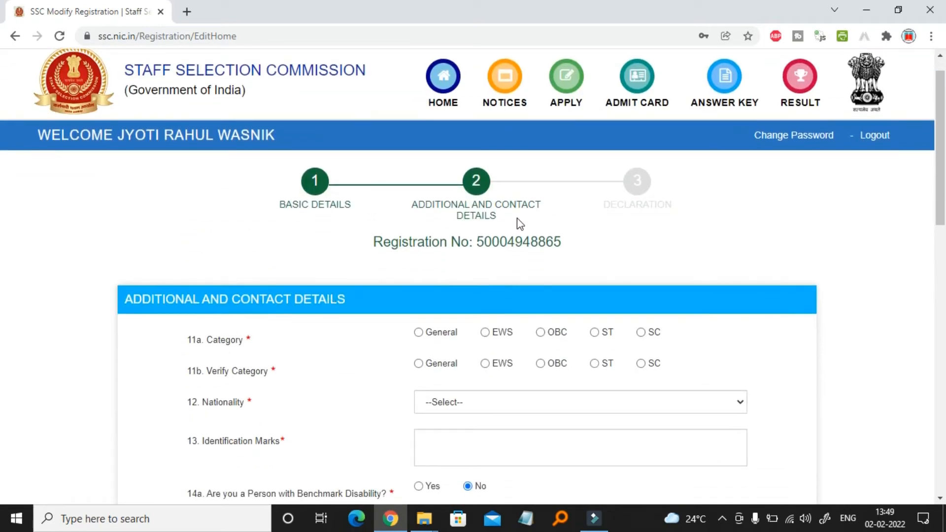
scroll(382, 329, down, 2)
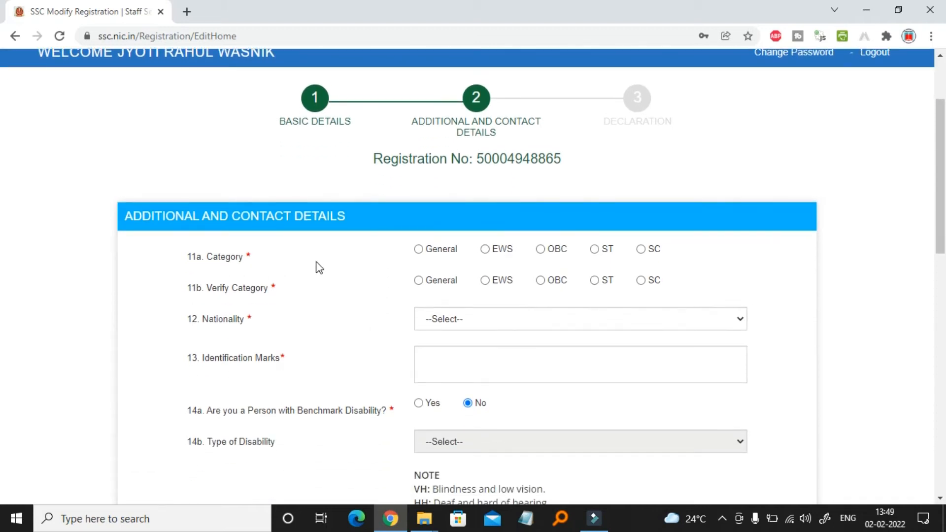
click(641, 250)
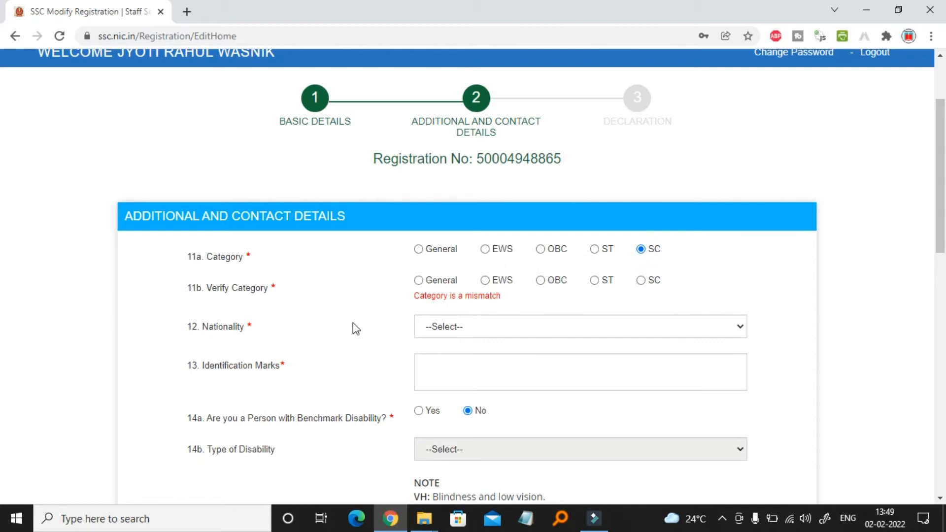
scroll(355, 327, down, 1)
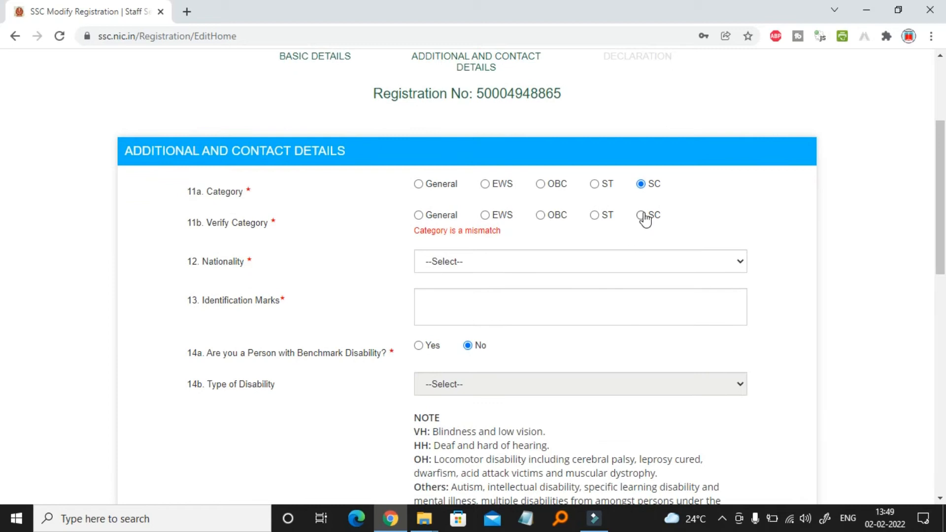
click(642, 215)
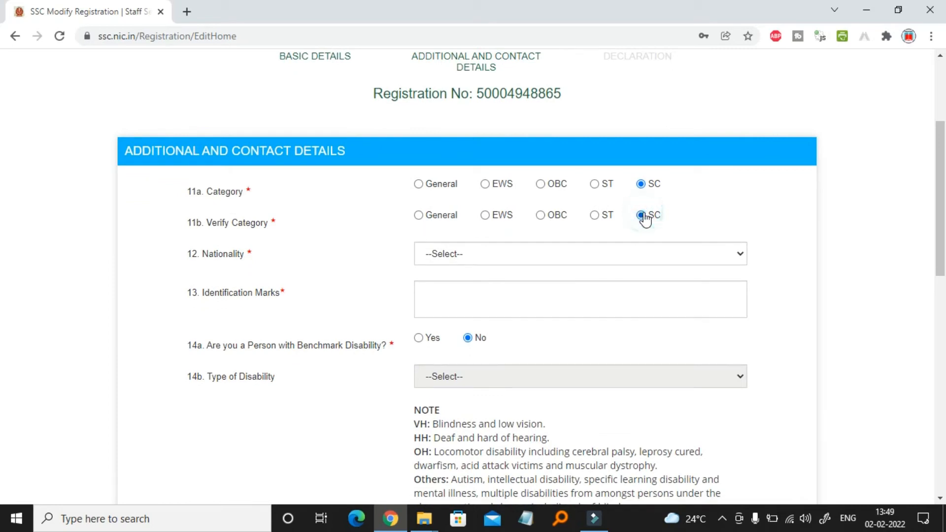
Set nationality to Citizen of India and identification mark to 'MOLE ON LEFT HAND'
click(581, 256)
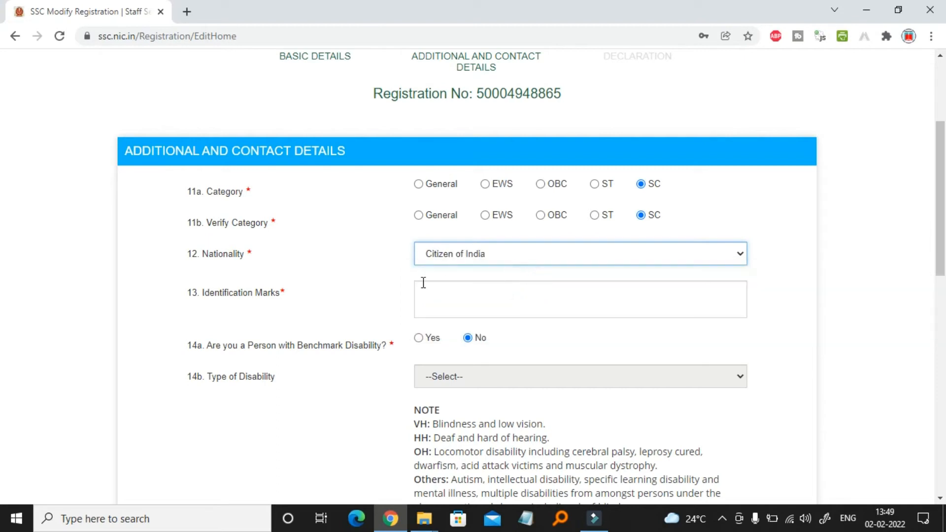
scroll(424, 283, down, 1)
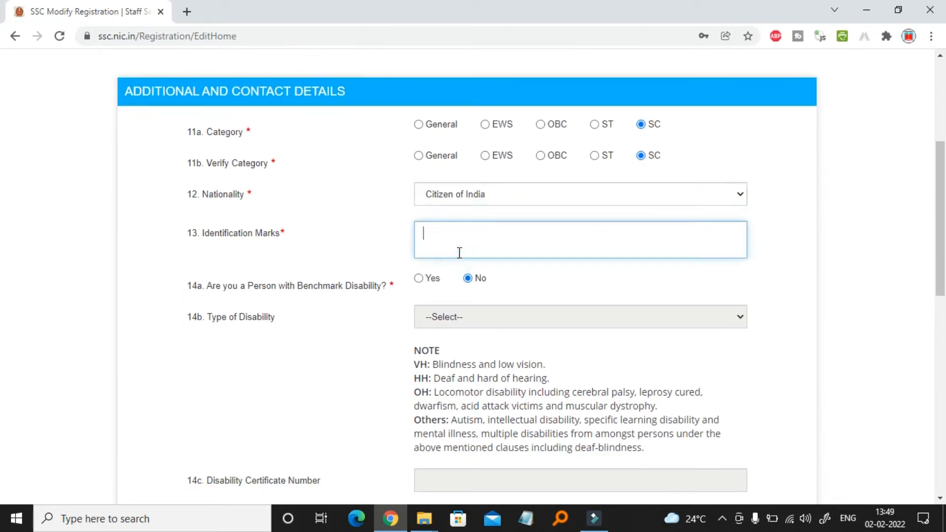
text(MOLE ON LEFT HAND)
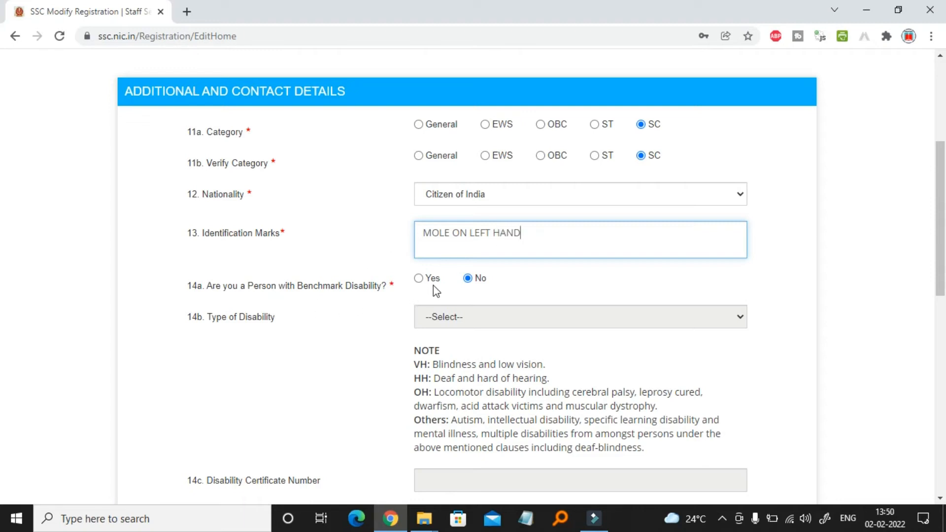
Leave benchmark disability (14a) answered No after briefly trying Yes
scroll(403, 326, down, 2)
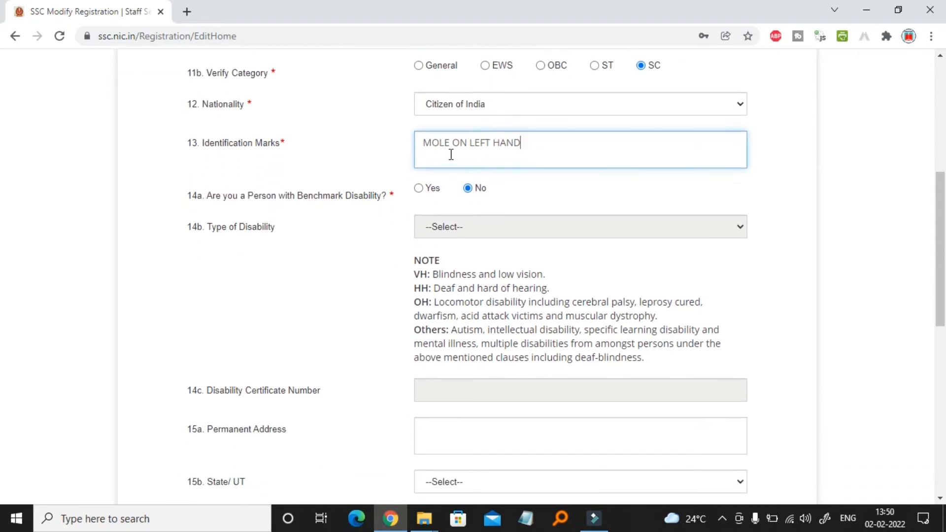
click(420, 191)
click(547, 238)
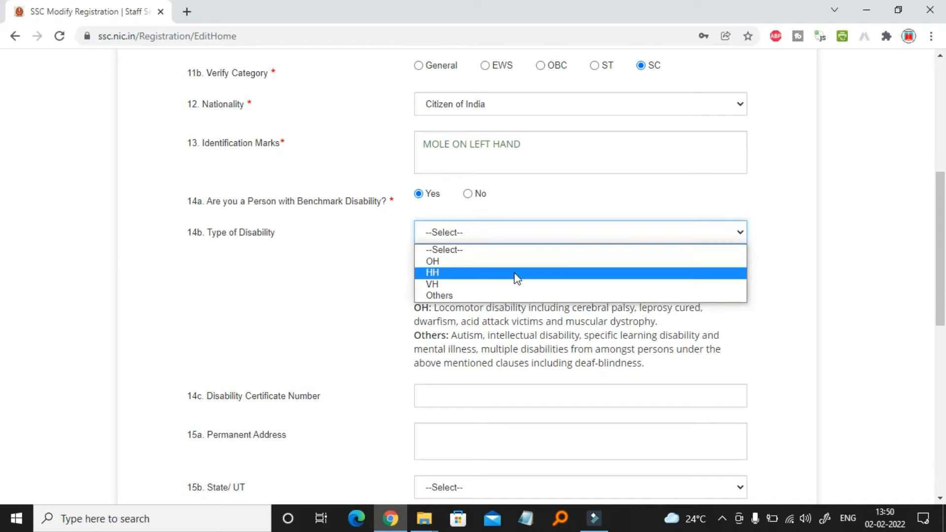
click(469, 197)
click(468, 196)
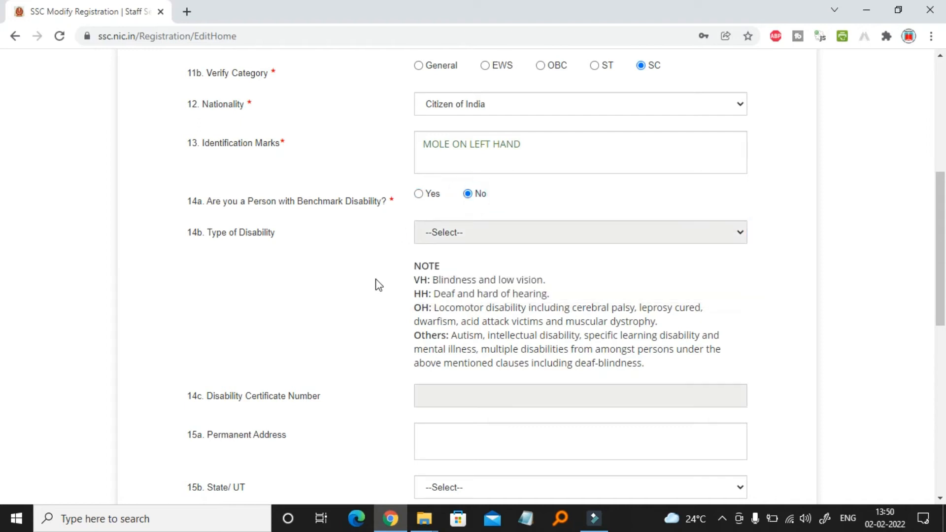
scroll(376, 283, down, 2)
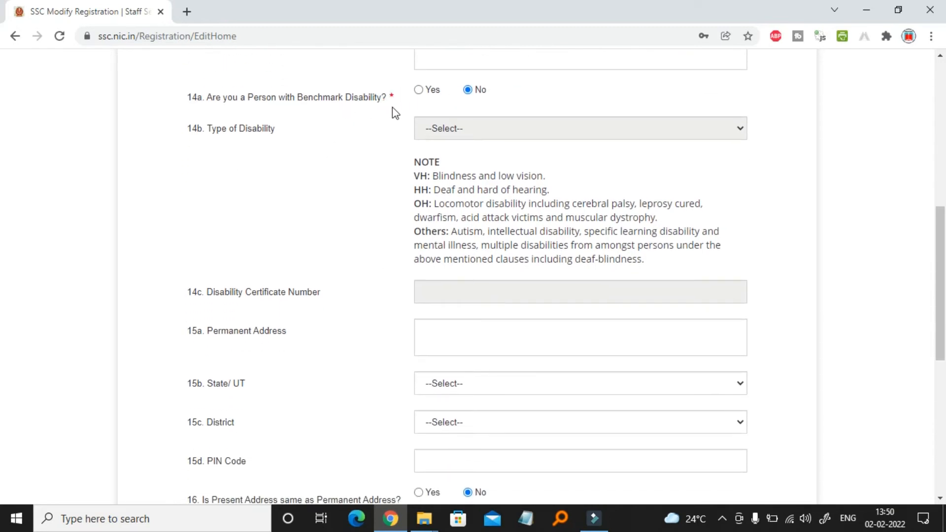
scroll(362, 279, down, 3)
scroll(366, 281, down, 3)
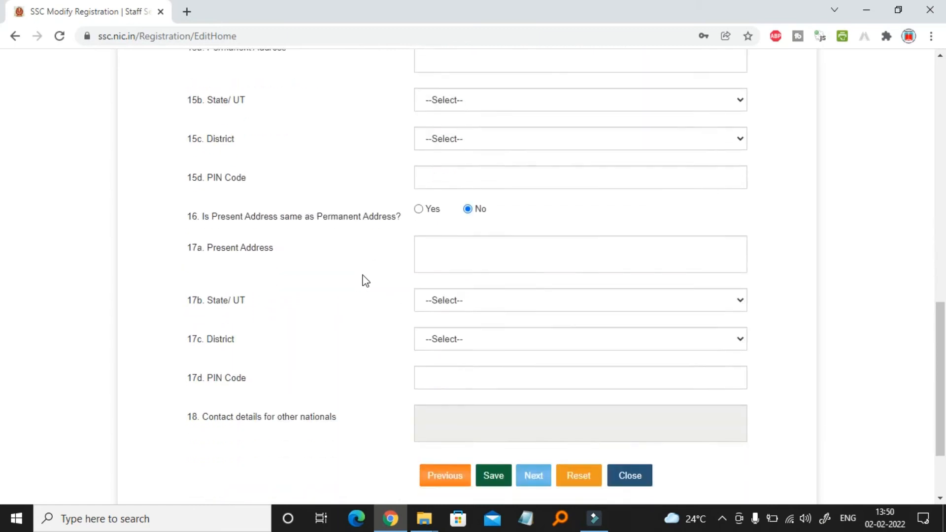
scroll(361, 279, up, 6)
scroll(354, 253, down, 1)
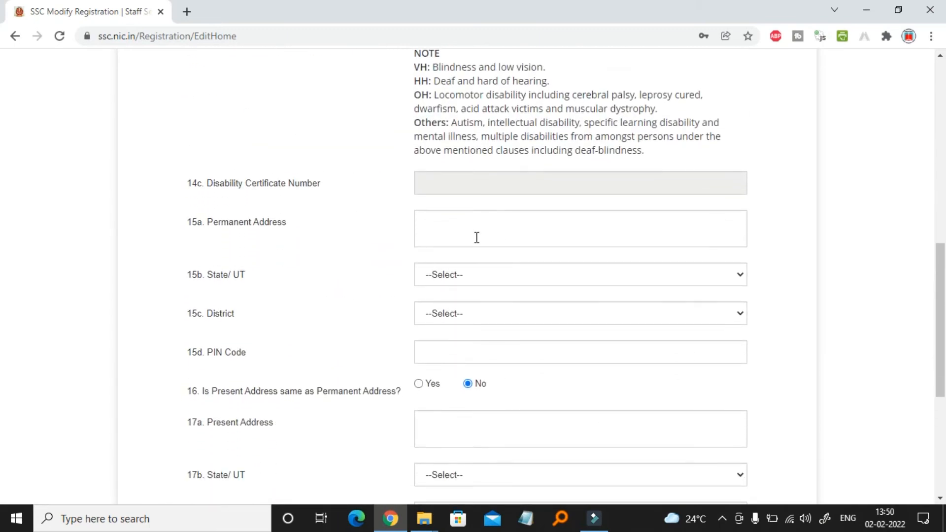
scroll(475, 236, down, 1)
click(456, 198)
click(474, 244)
scroll(469, 449, down, 1)
click(470, 433)
click(463, 285)
click(446, 267)
Add PIN code 440001, make present address same as permanent, and save
click(448, 325)
text(440001)
click(372, 380)
click(419, 355)
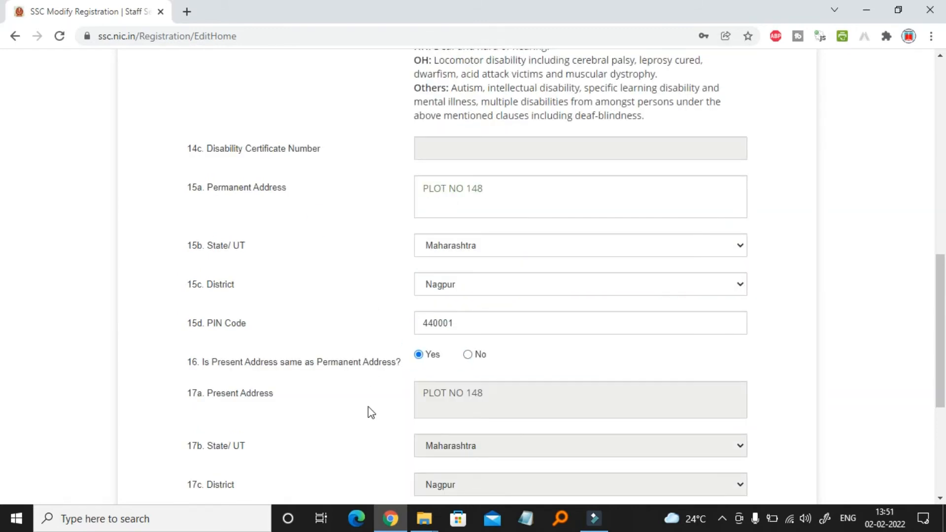
scroll(371, 412, down, 5)
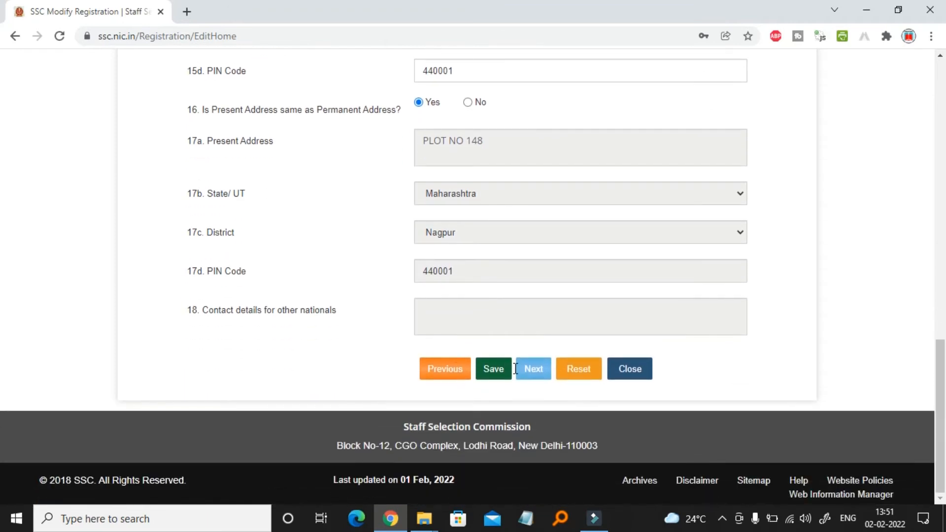
click(494, 374)
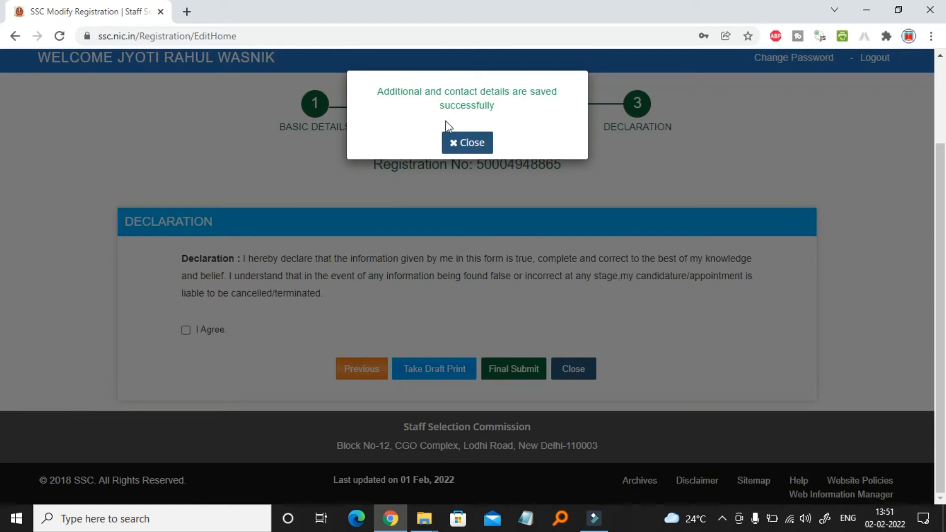
Close the saved-successfully popup and tick I Agree on the declaration
click(474, 144)
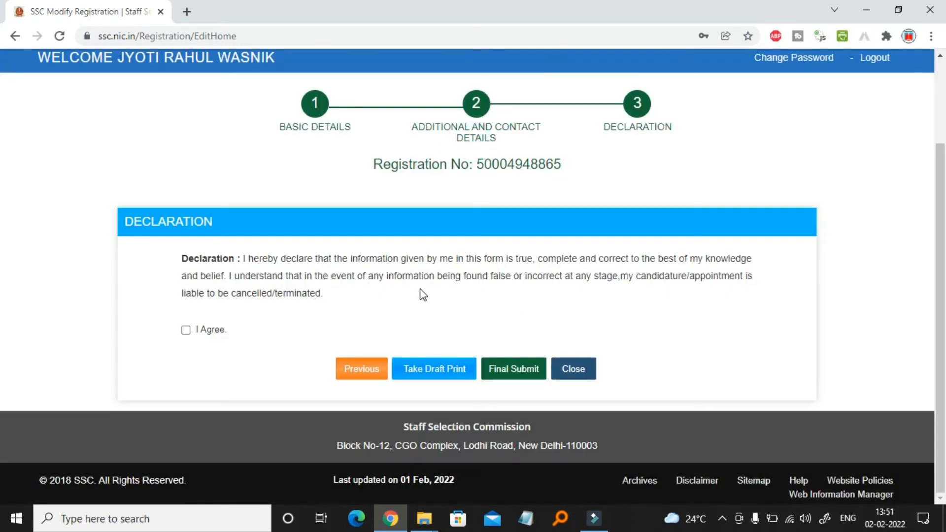
click(186, 330)
Final-submit the form, entering the e-mail OTP and the captcha text
click(524, 375)
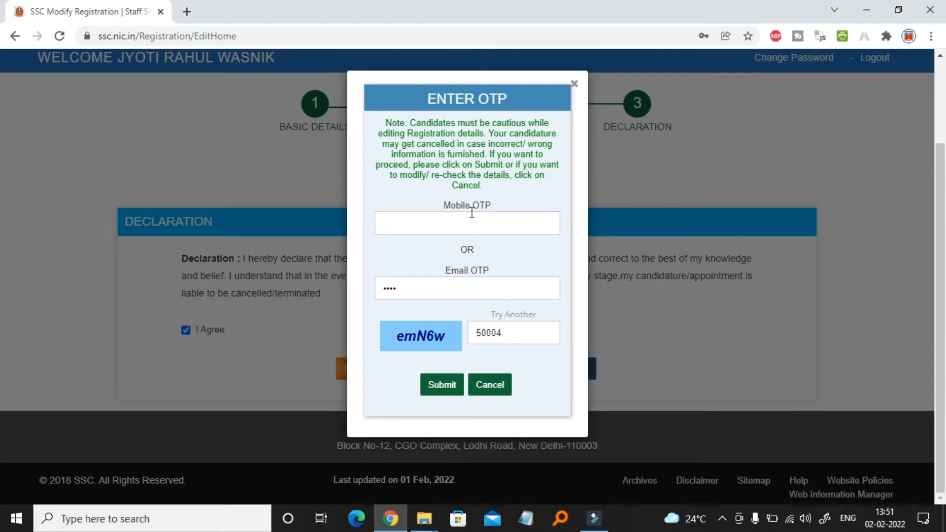
click(464, 288)
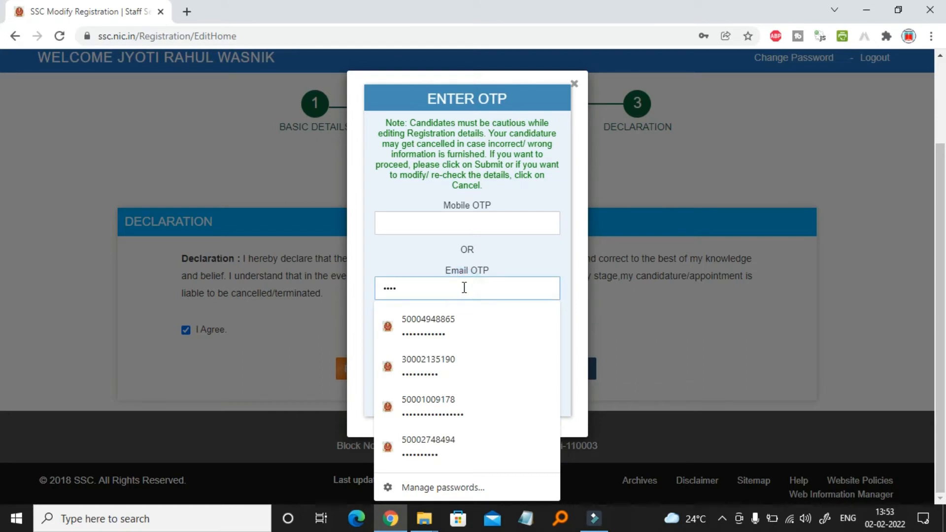
key(BackSpace)
key(BackSpace)
key(BackSpace)
key(BackSpace)
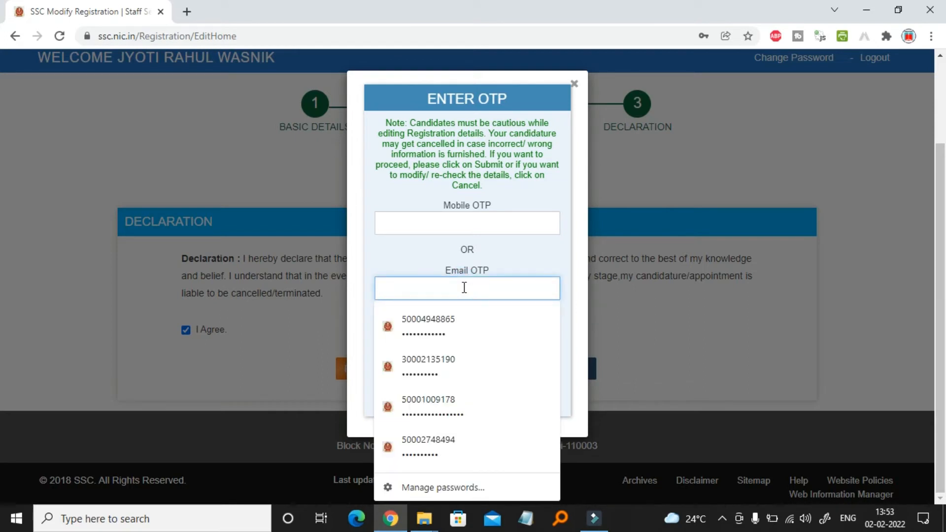
text(••••)
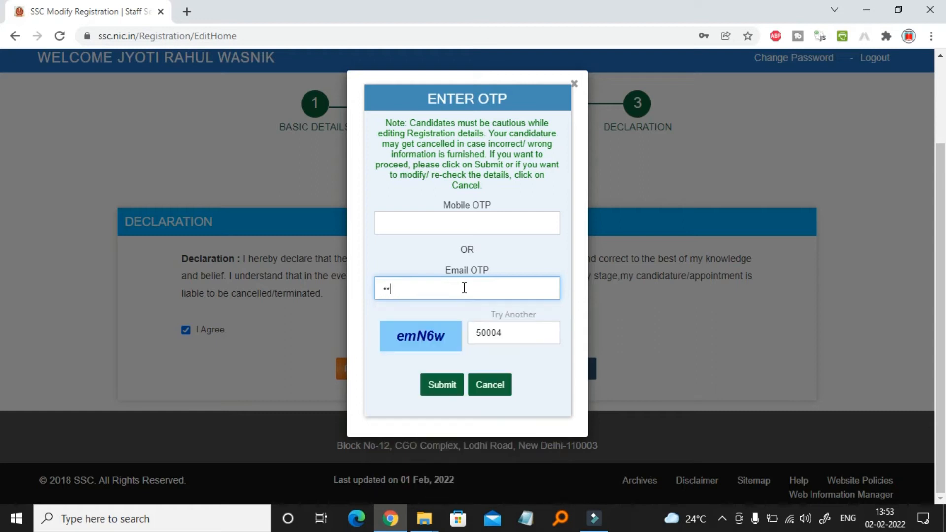
click(517, 334)
key(BackSpace)
key(BackSpace)
key(BackSpace)
key(BackSpace)
key(BackSpace)
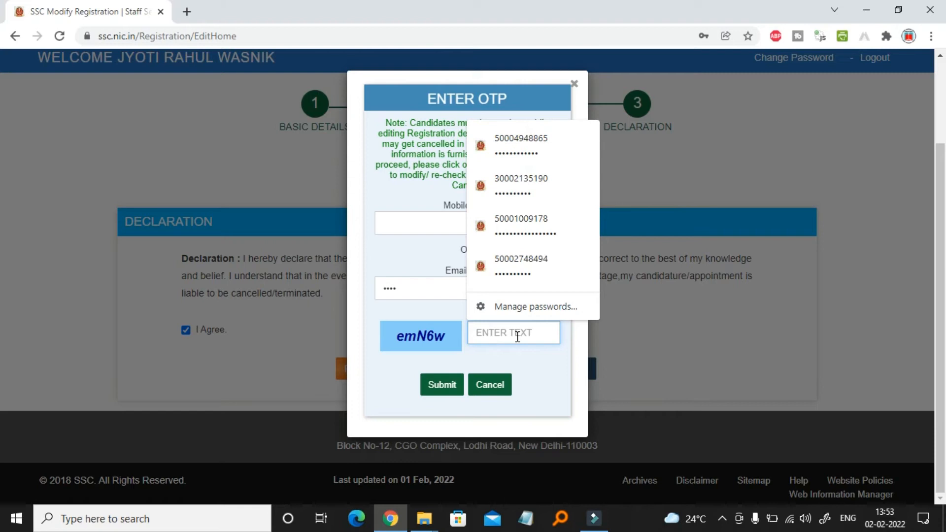
text(emN6w)
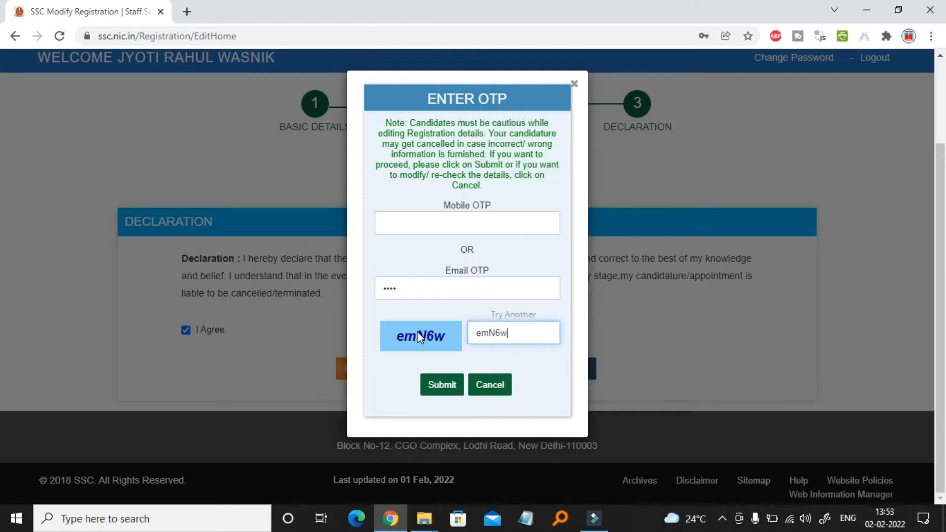
click(446, 387)
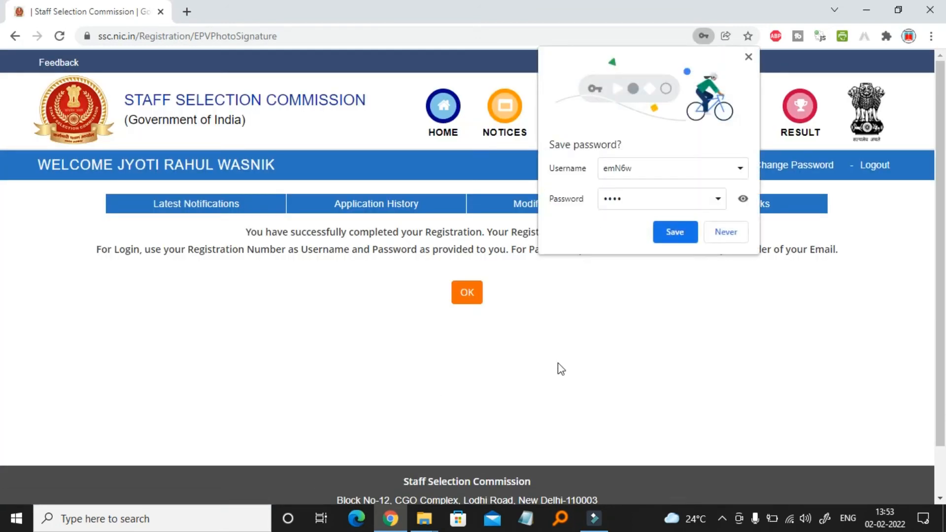
Decline Chrome's password saving and confirm the completed registration with OK
click(726, 234)
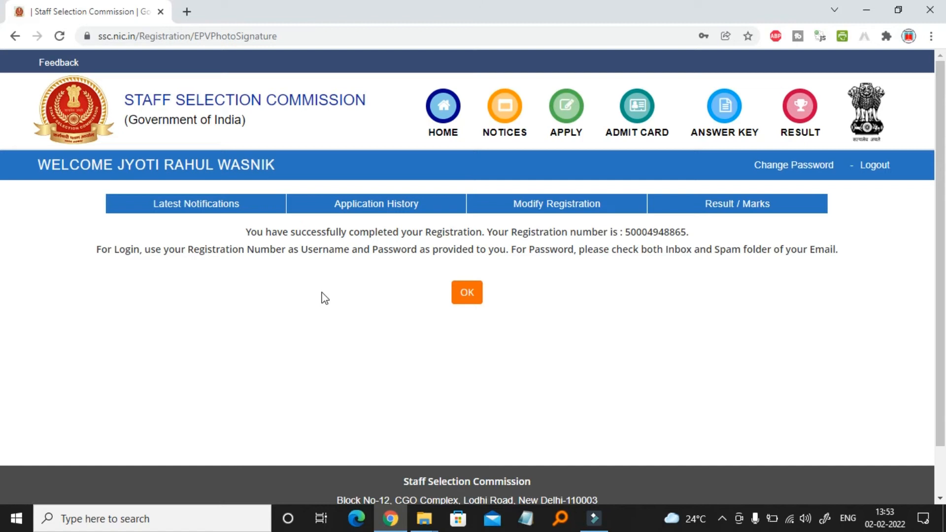
click(468, 296)
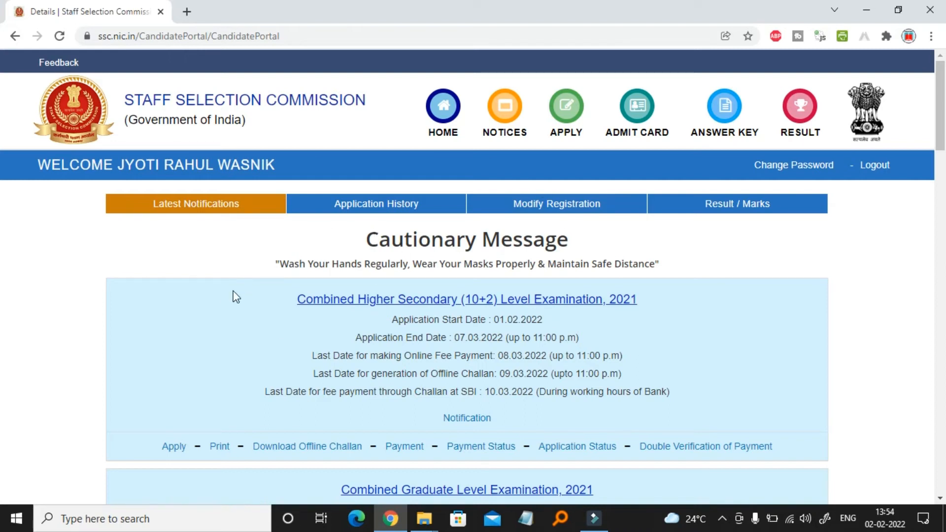
Apply for Combined Higher Secondary (10+2) Level Examination, 2021 from Latest Notifications
scroll(236, 297, down, 2)
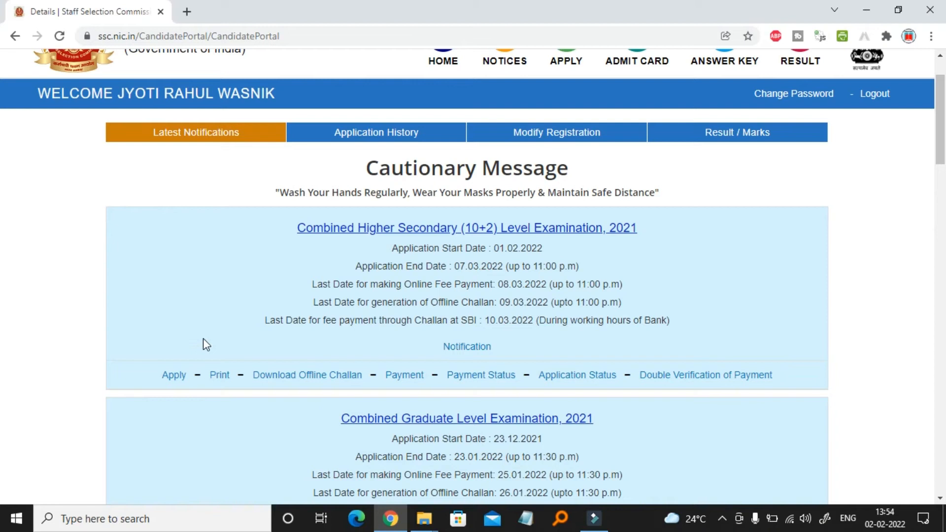
click(175, 376)
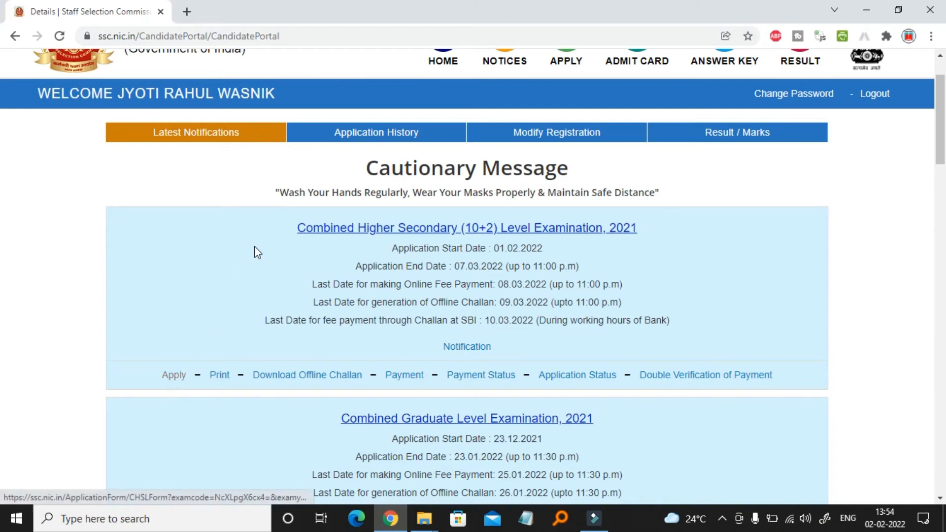
scroll(255, 246, down, 4)
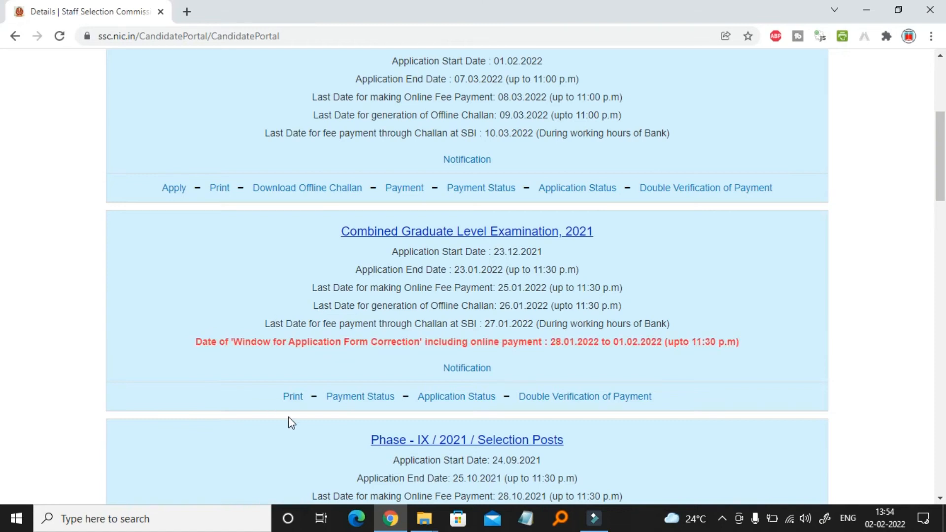
scroll(289, 418, down, 8)
scroll(288, 416, down, 11)
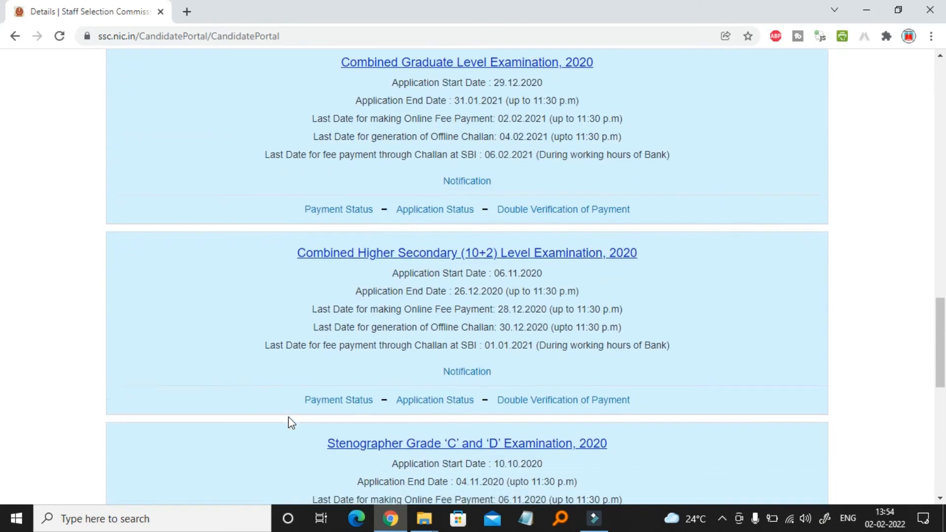
scroll(289, 416, down, 5)
key(Home)
scroll(172, 403, down, 1)
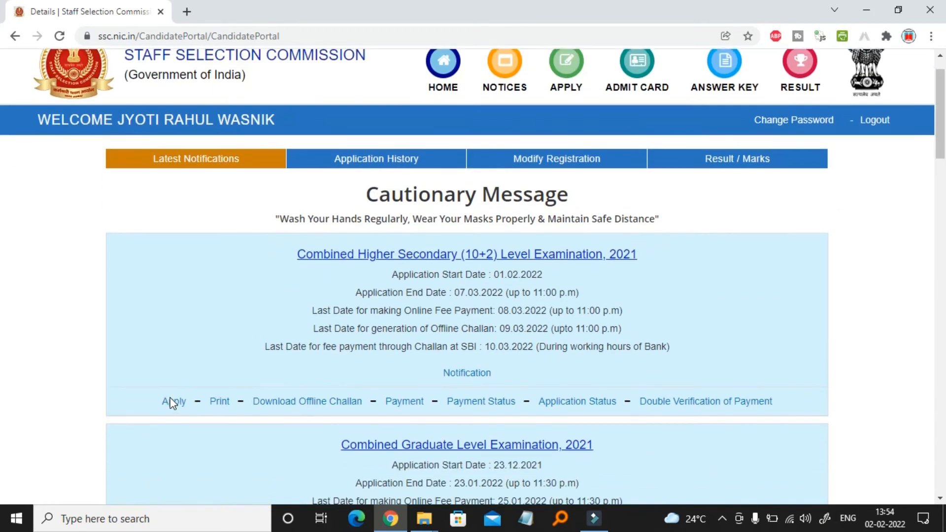
scroll(173, 403, down, 1)
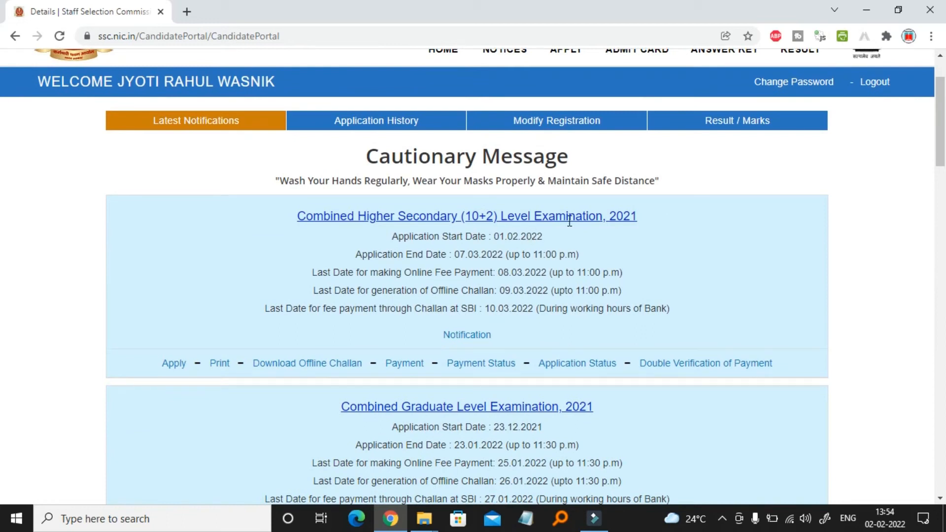
click(175, 365)
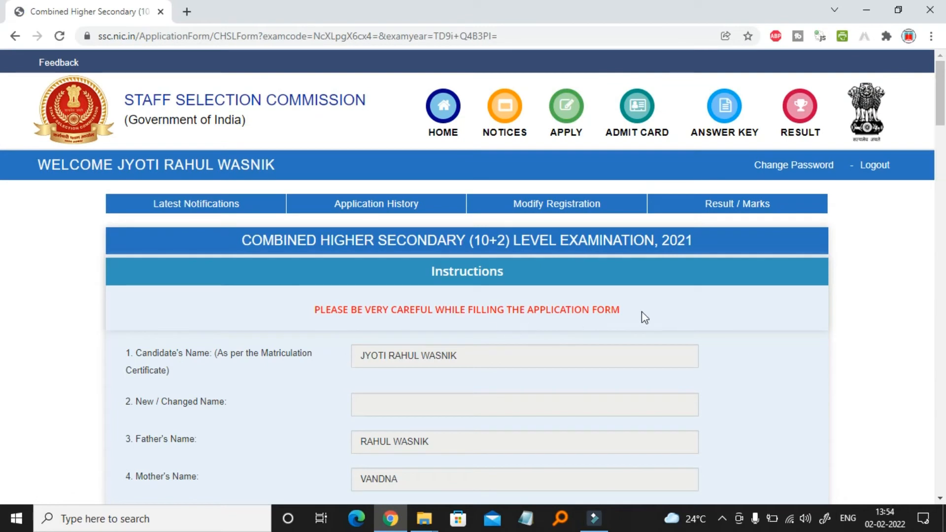
Set exam centre preferences to WR-Nagpur, WR-Pune and WR-Mumbai
scroll(642, 312, down, 2)
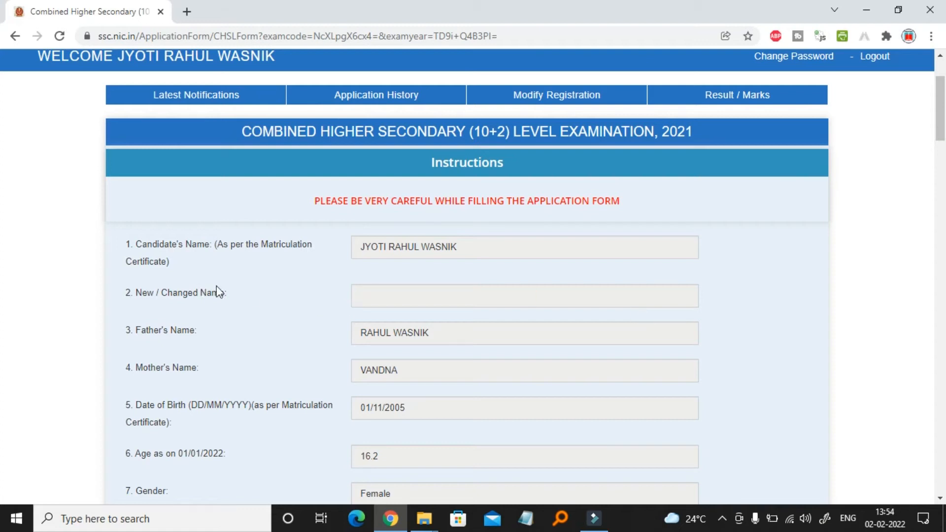
scroll(295, 317, down, 5)
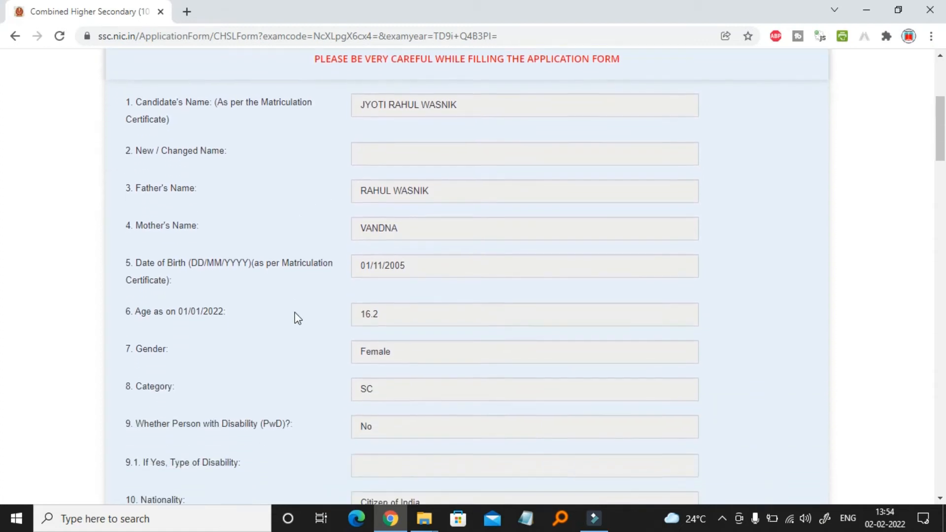
scroll(296, 314, down, 6)
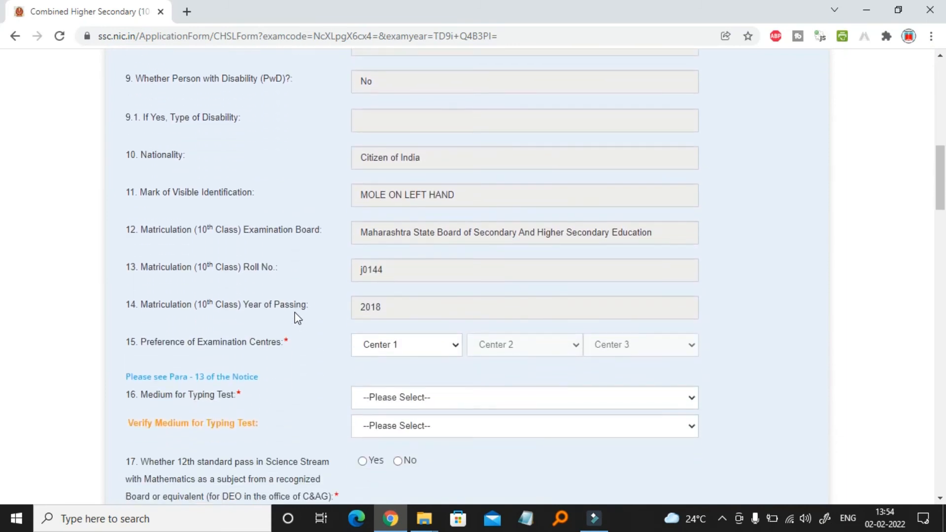
scroll(295, 313, down, 1)
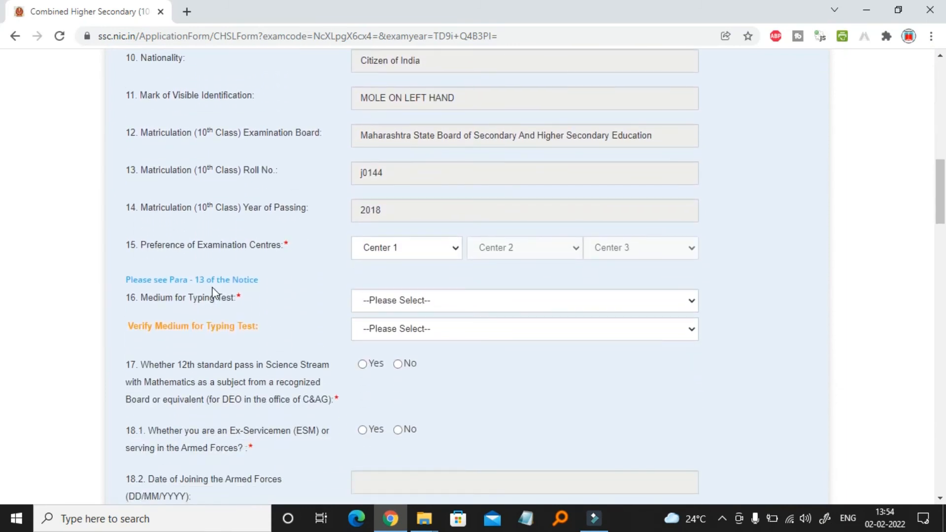
click(422, 254)
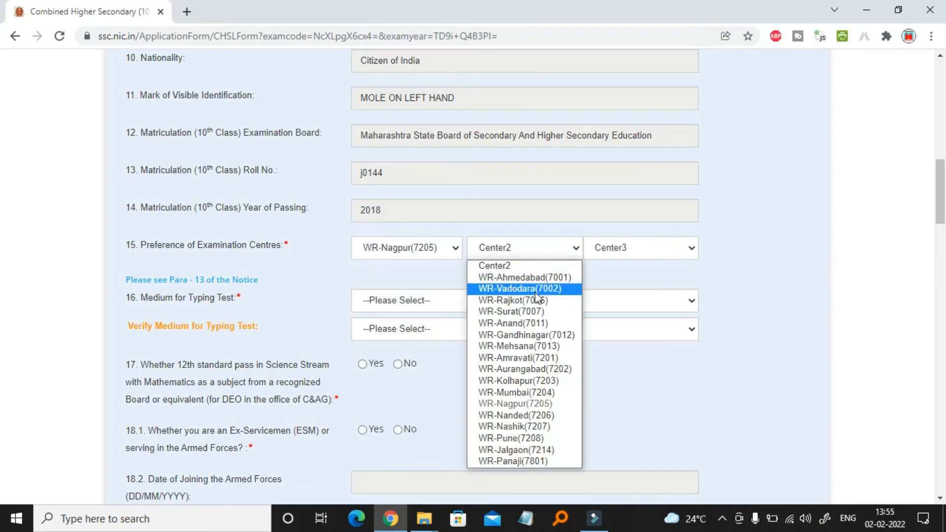
click(507, 438)
click(651, 247)
click(632, 392)
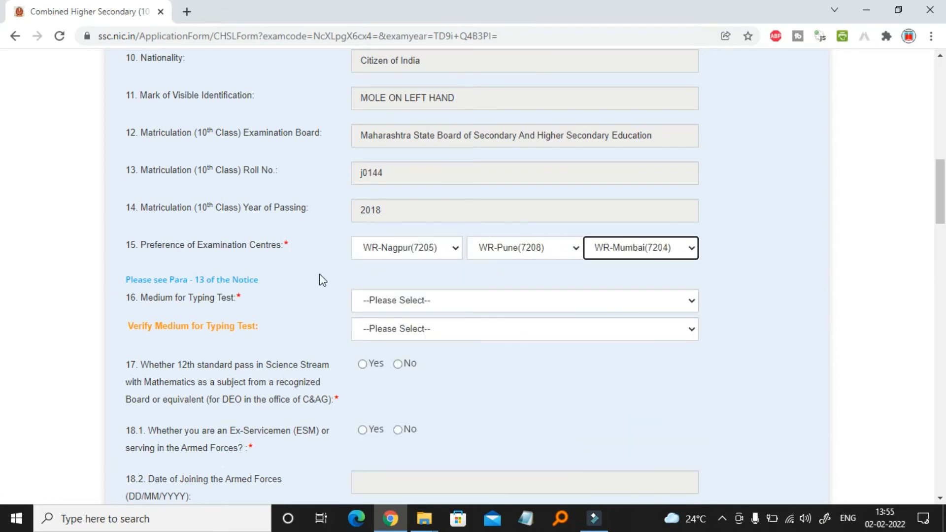
Choose English as the typing test medium and verify it as English
scroll(322, 277, down, 1)
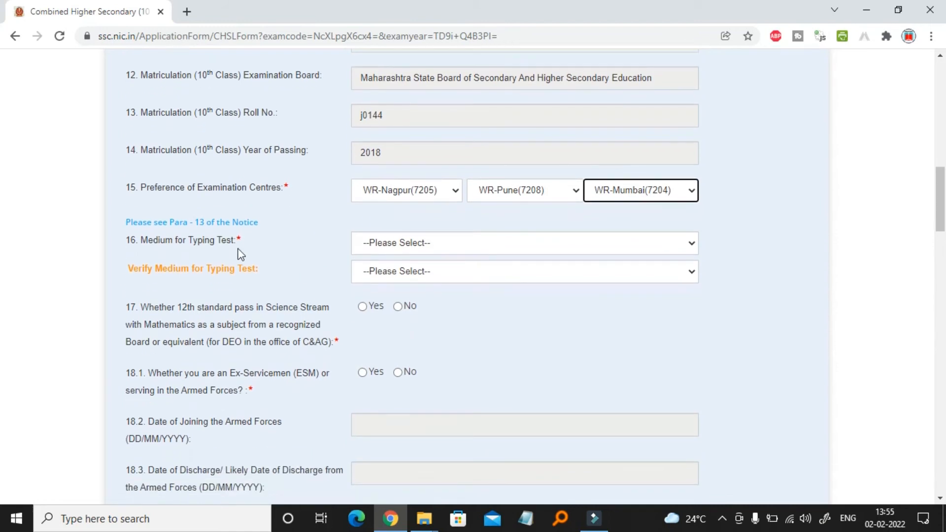
click(427, 245)
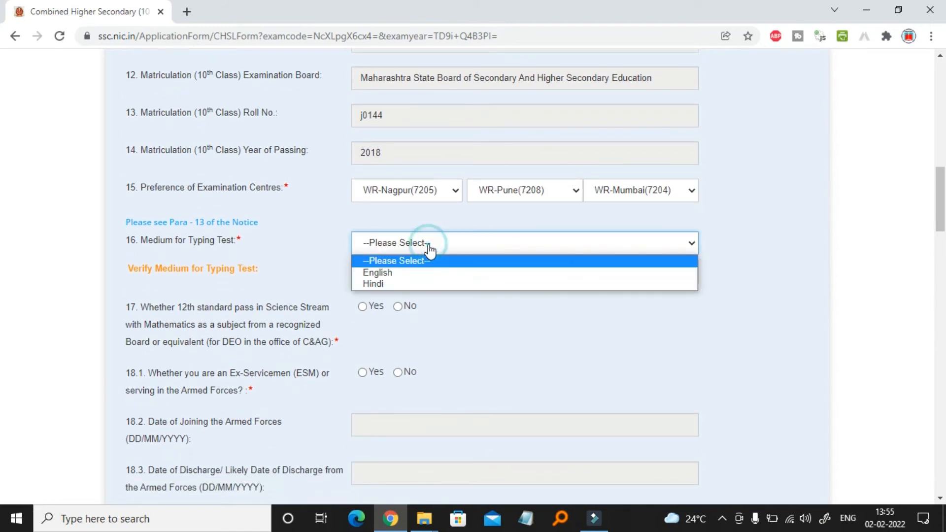
click(403, 274)
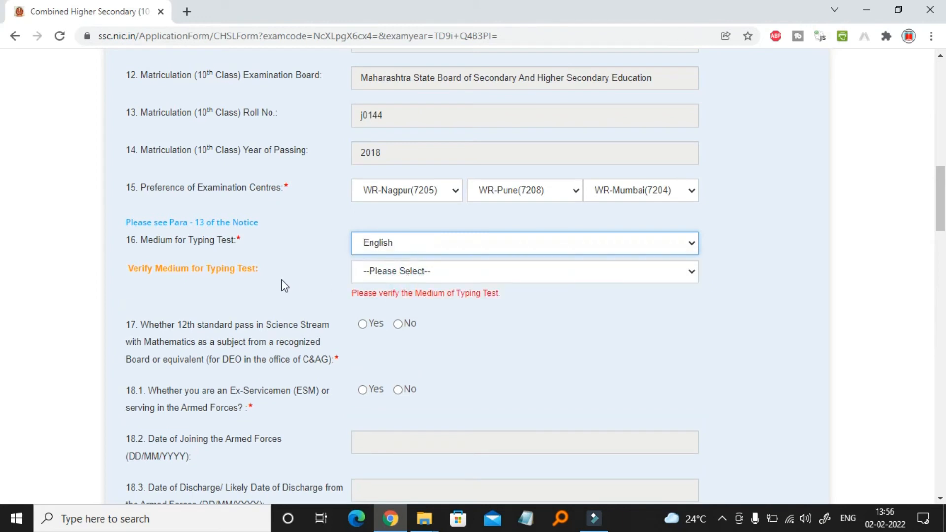
click(396, 271)
click(397, 301)
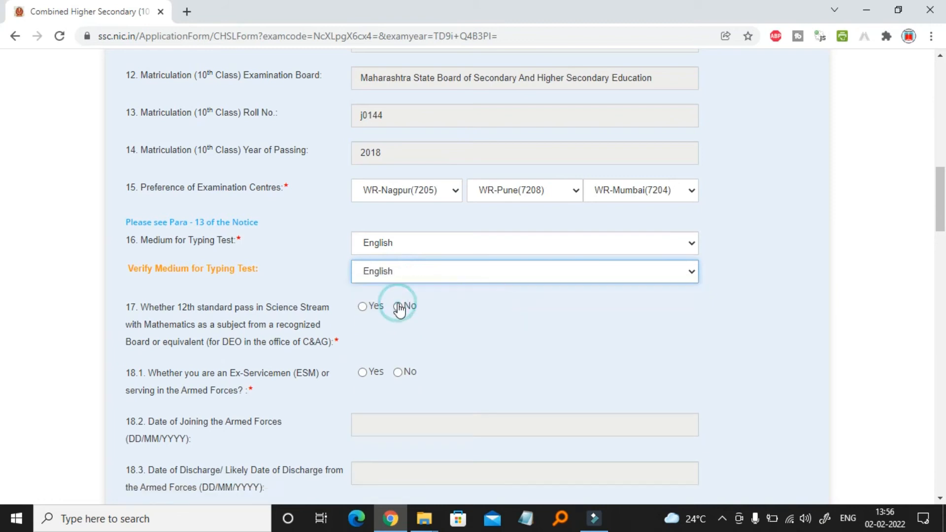
scroll(308, 283, down, 2)
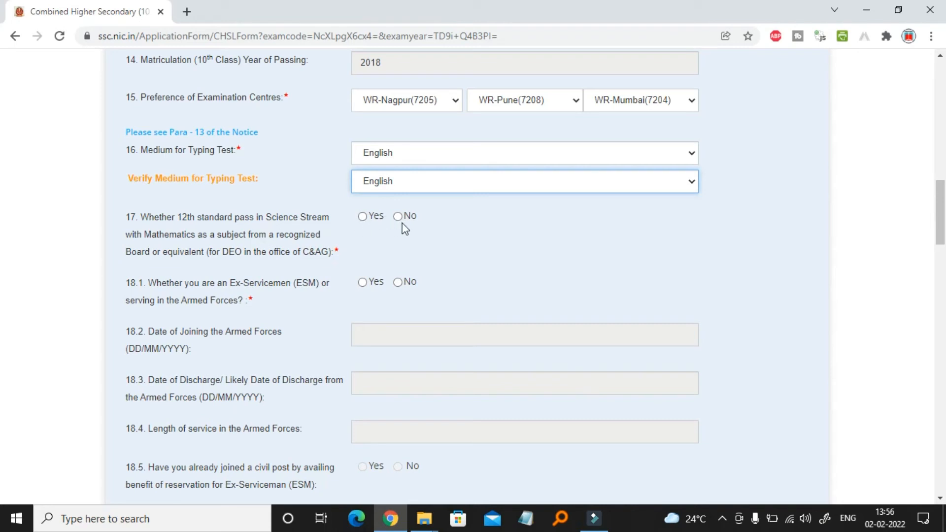
Answer No to 12th Science with Mathematics (Q17) and No to Ex-Servicemen (Q18.1)
click(365, 219)
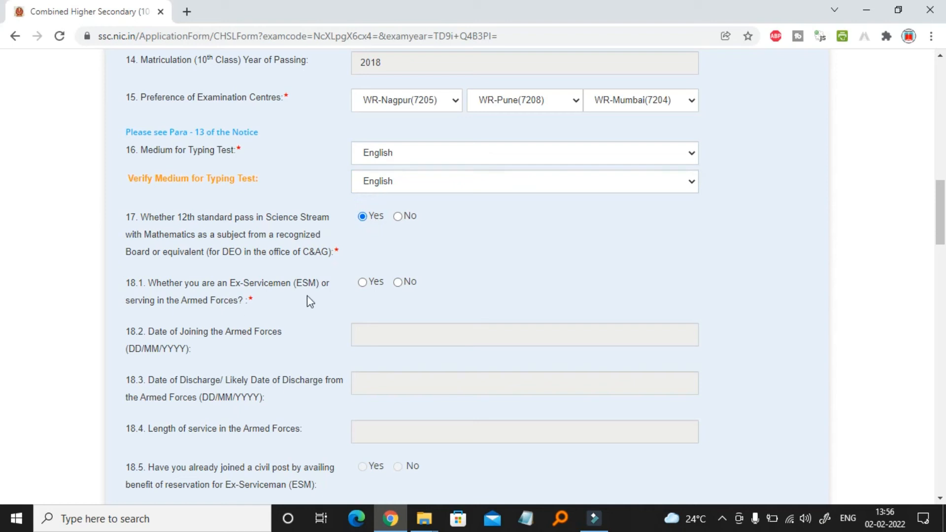
click(399, 282)
click(399, 217)
scroll(325, 333, down, 3)
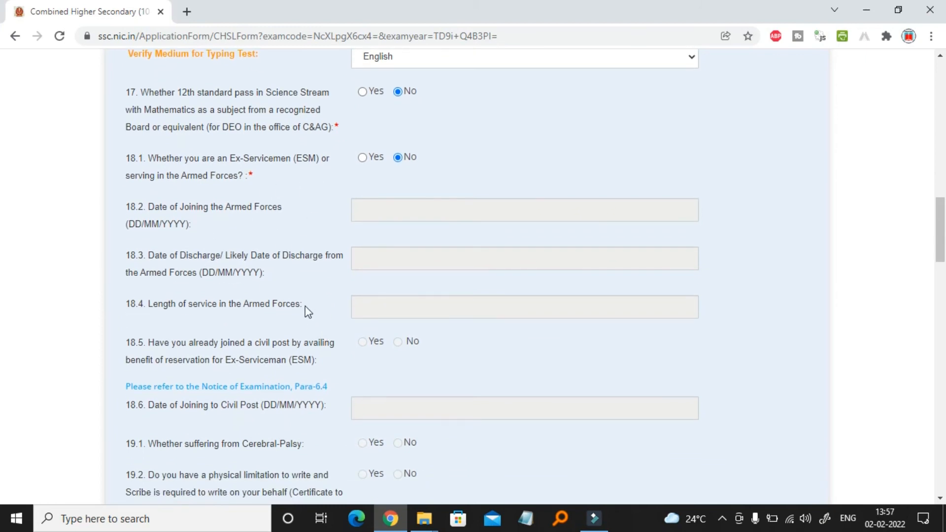
scroll(306, 308, down, 5)
Answer No to seeking age relaxation (20.1), leaving no relaxation code selected
scroll(306, 311, down, 4)
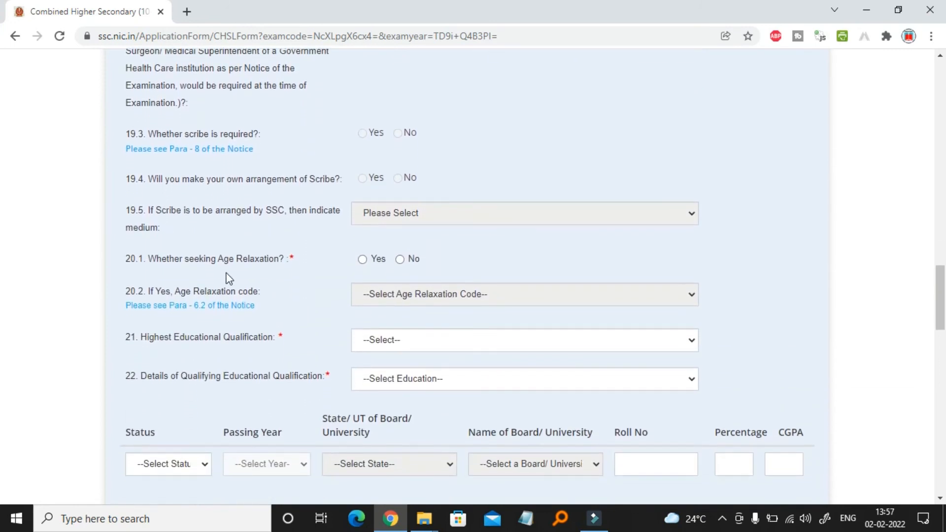
click(365, 261)
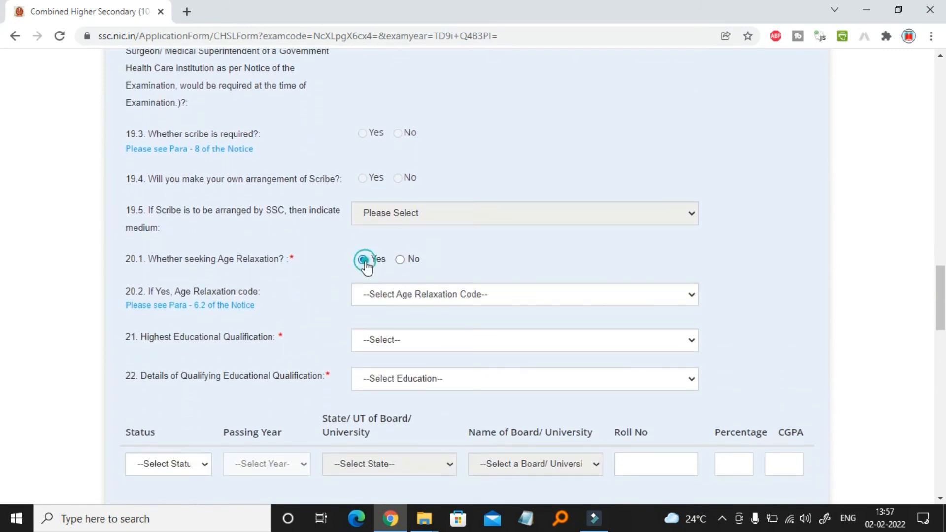
click(400, 260)
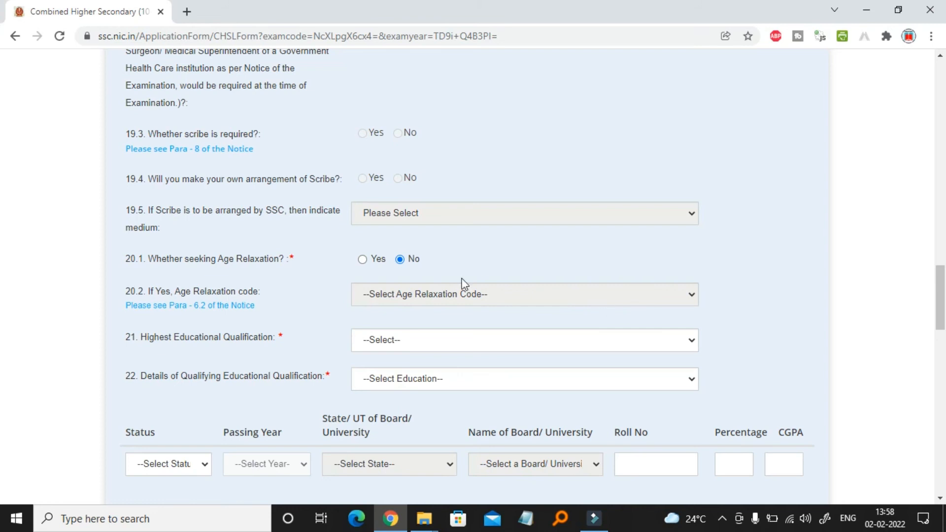
click(362, 259)
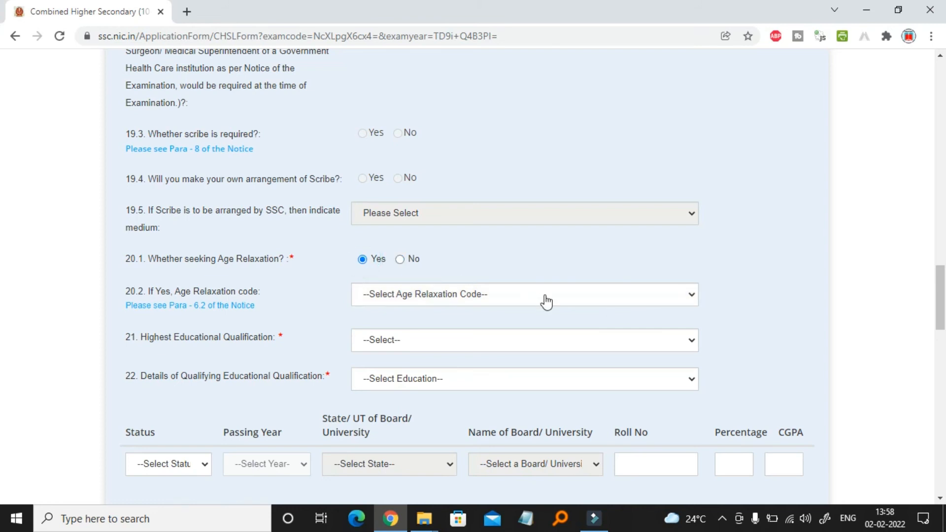
click(545, 301)
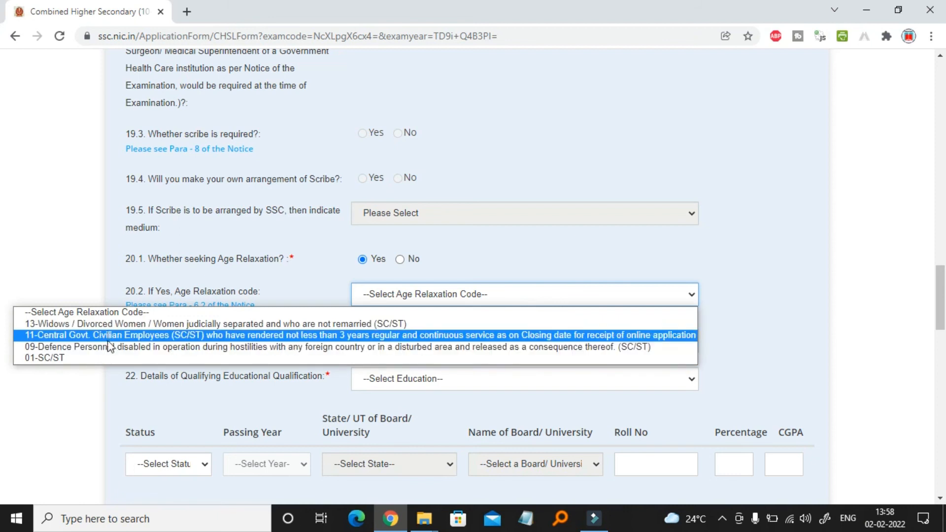
click(64, 241)
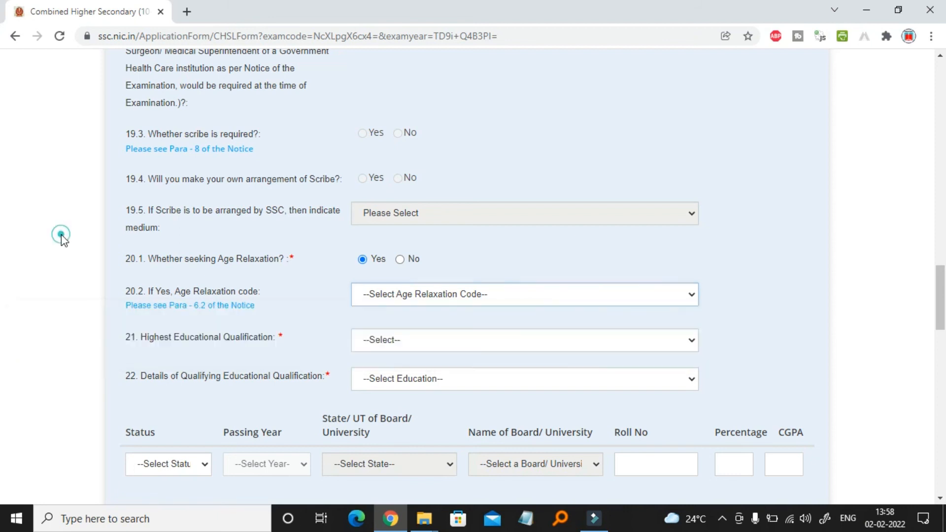
click(400, 260)
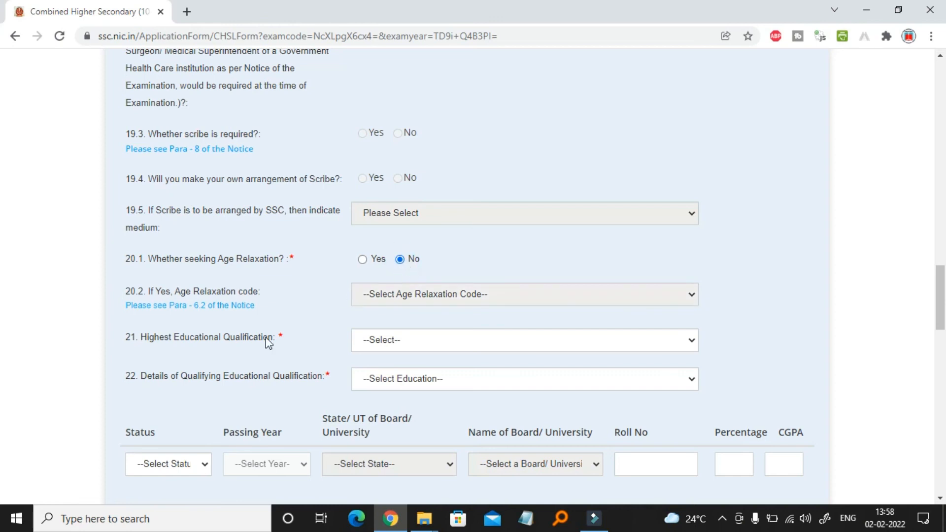
scroll(268, 344, down, 1)
scroll(268, 344, down, 1)
click(463, 232)
Set highest qualification to Intermediate/Higher Secondary/10+2, equivalent to 12th Standard
scroll(446, 333, down, 2)
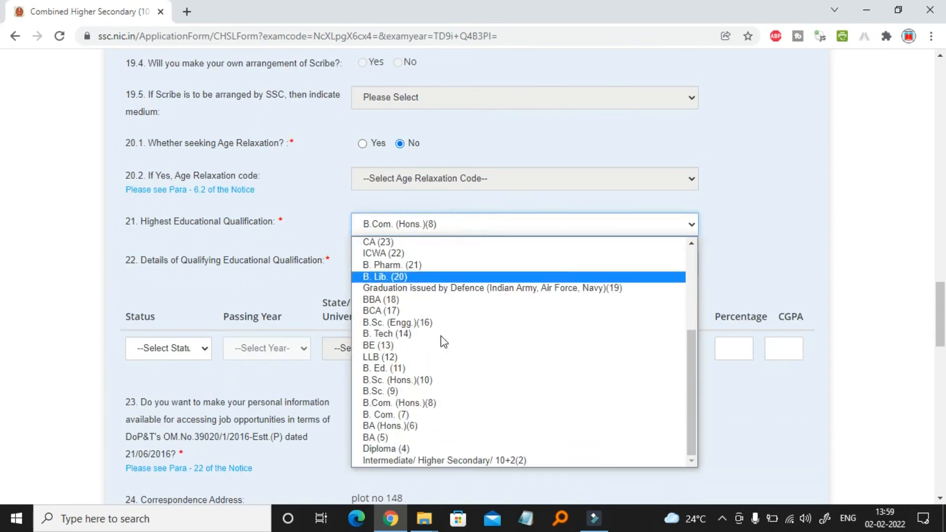
click(468, 460)
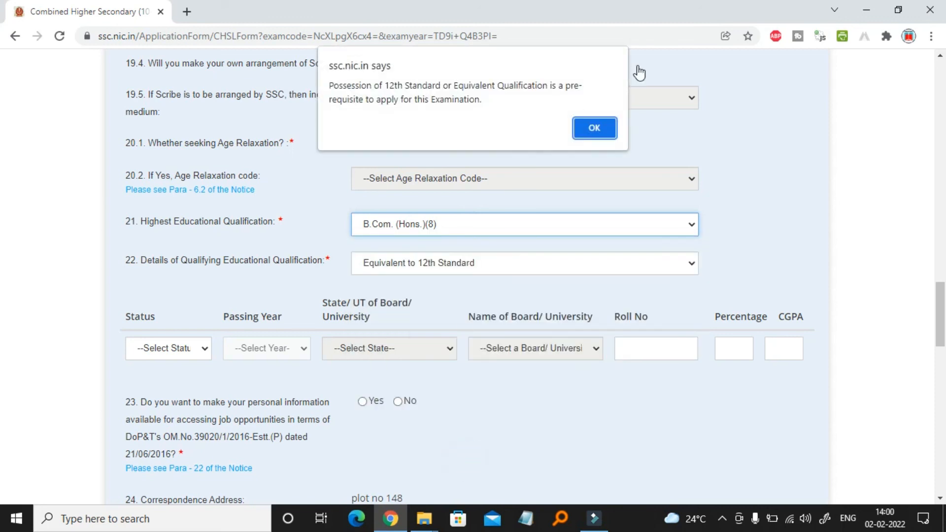
click(595, 130)
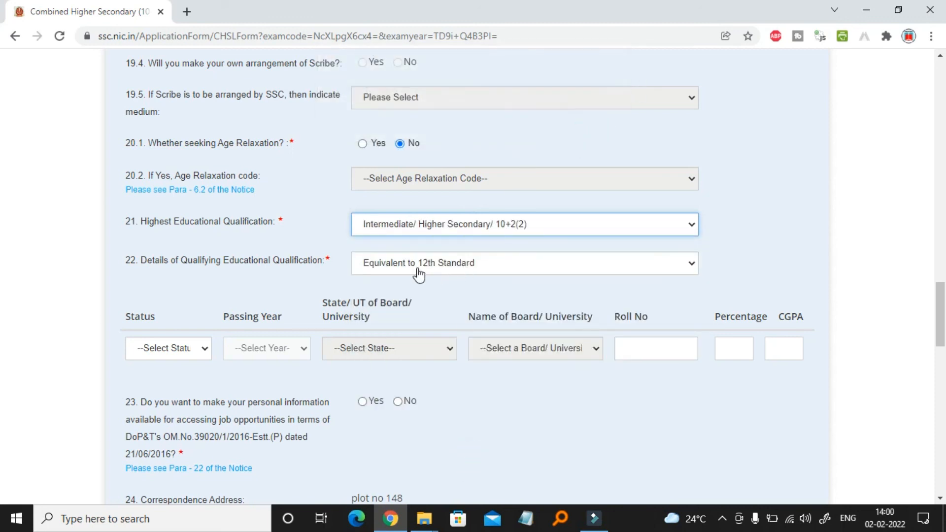
click(442, 265)
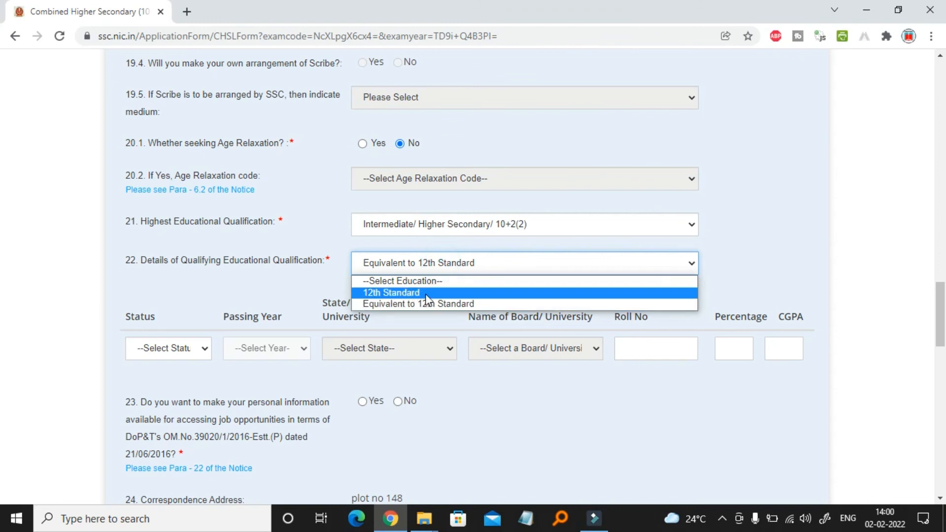
click(463, 304)
Mark the qualification status as Passed with passing year 2018
scroll(161, 315, down, 2)
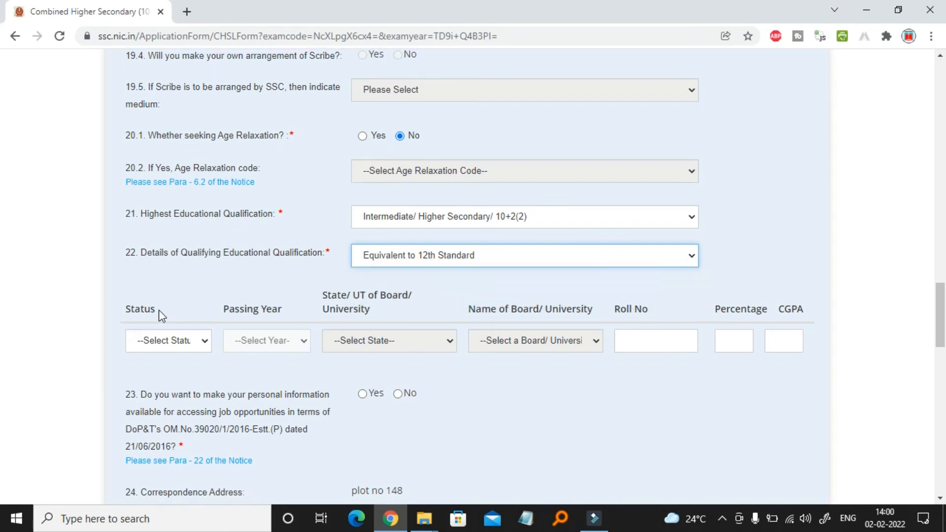
click(190, 237)
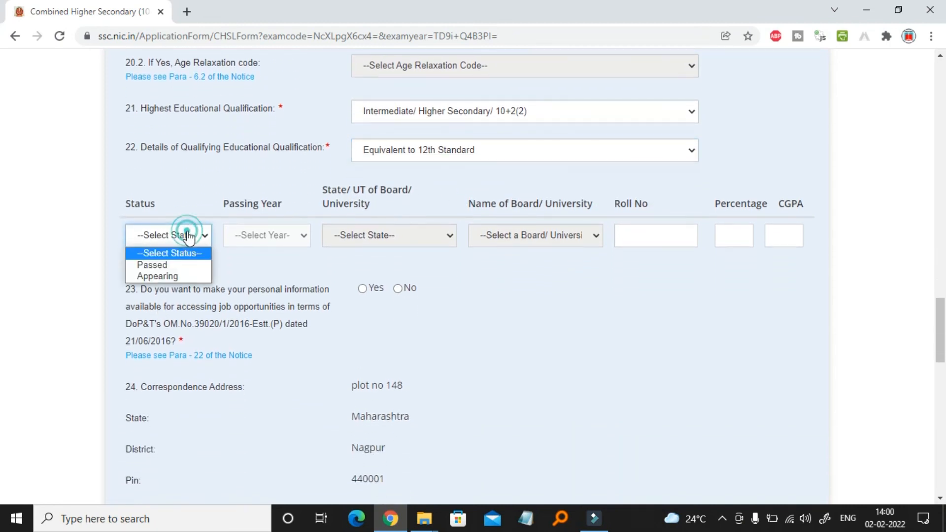
click(159, 264)
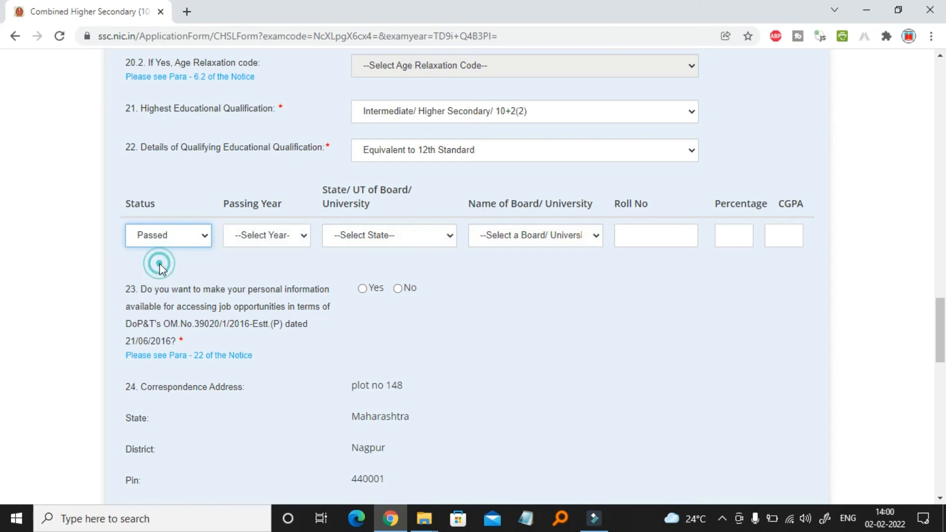
click(287, 237)
scroll(272, 384, down, 10)
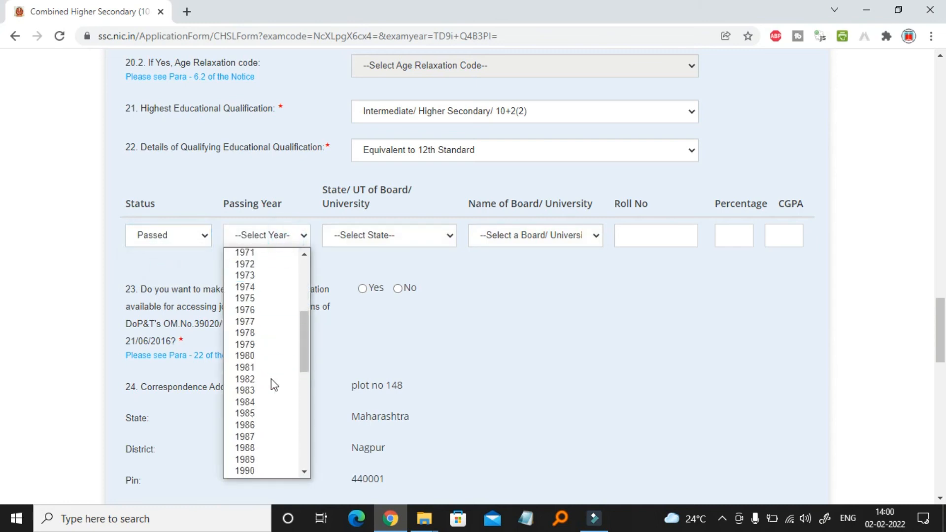
scroll(271, 380, down, 2)
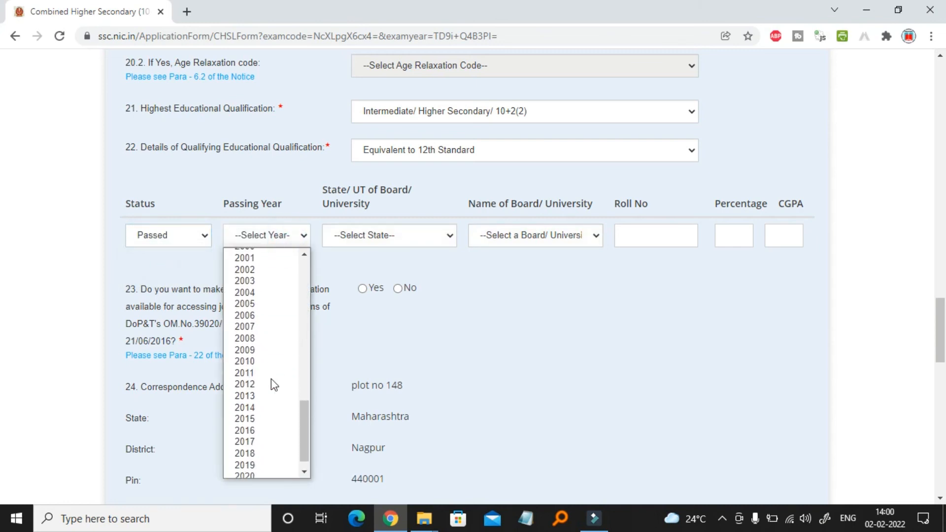
click(245, 437)
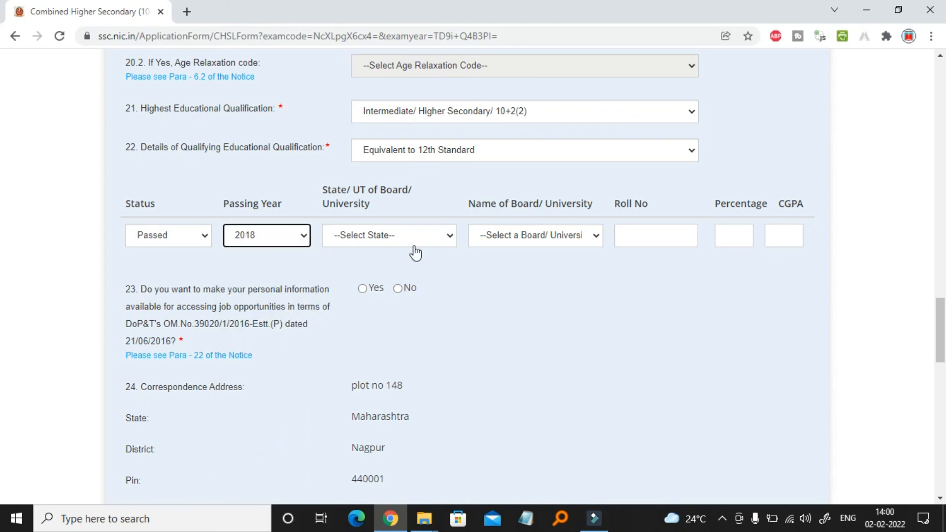
Record Maharashtra State Board, the roll number and 60 percent, and answer Yes to Q23
click(430, 236)
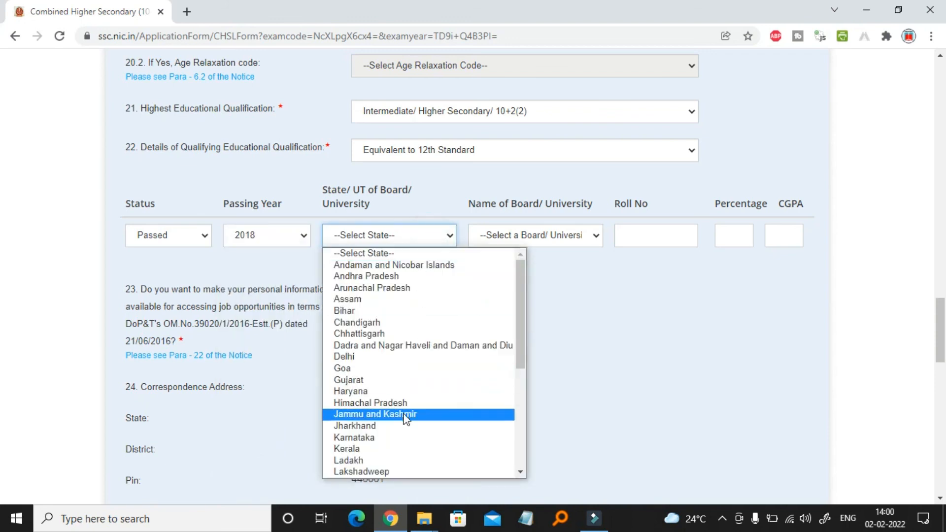
scroll(401, 427, down, 3)
click(375, 319)
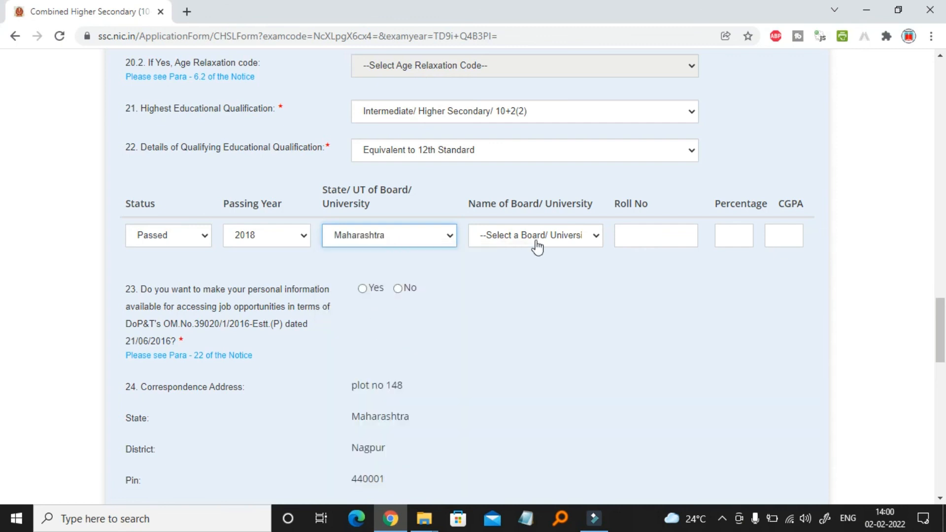
click(535, 237)
click(535, 252)
click(640, 236)
click(731, 236)
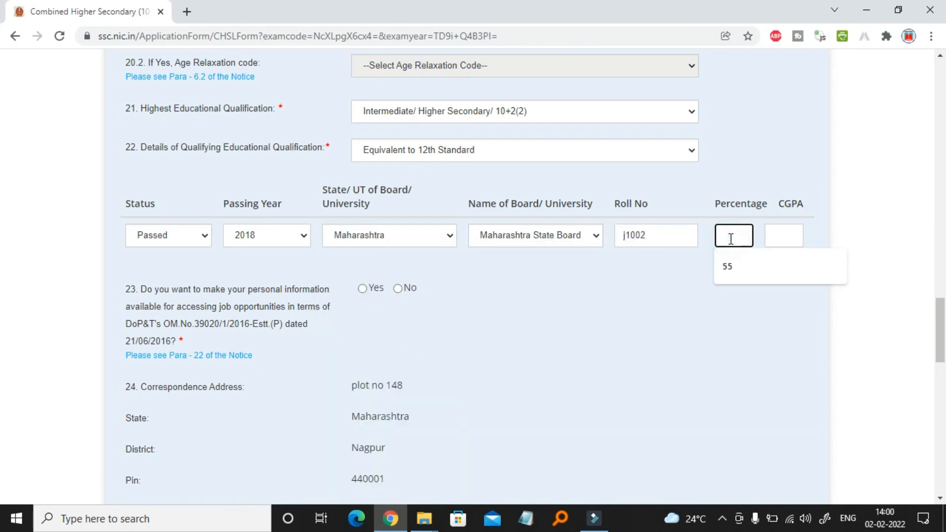
text(60)
click(519, 318)
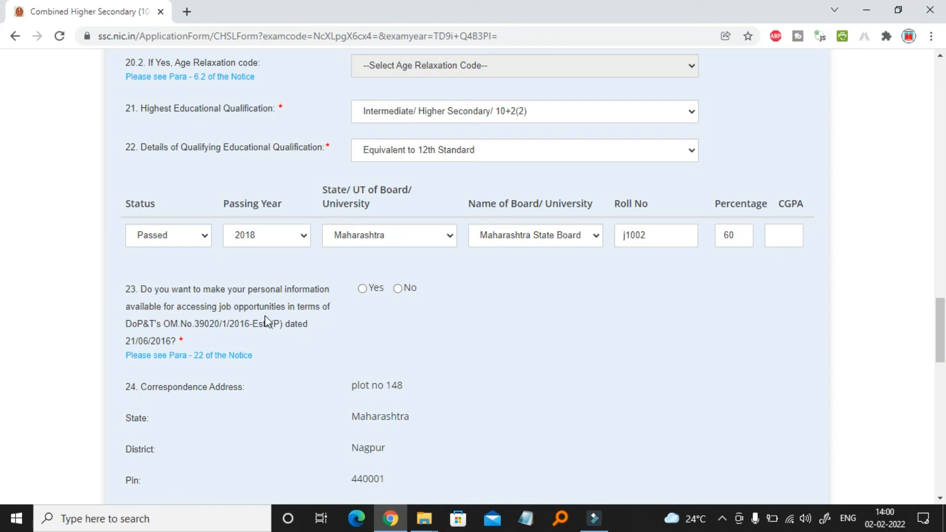
click(367, 288)
scroll(371, 300, down, 2)
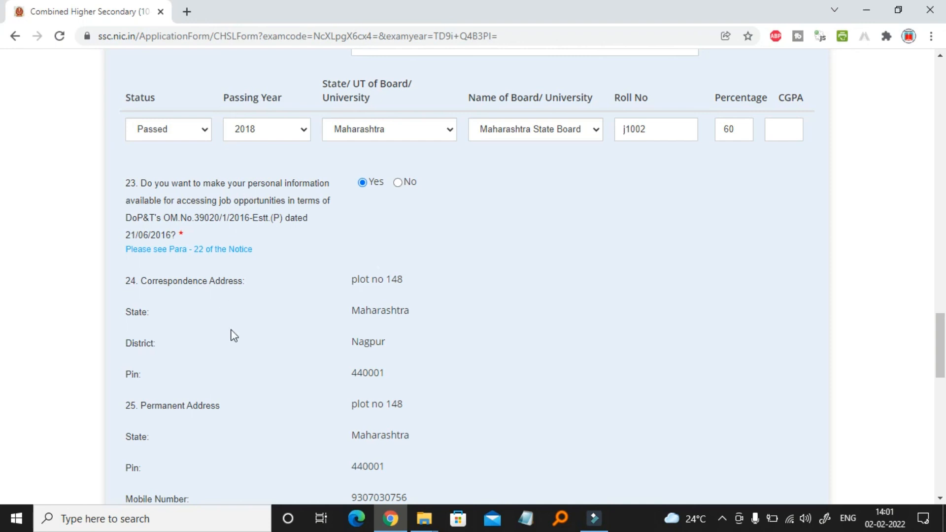
Scroll down the form to the Photograph And Signature upload section
scroll(232, 334, down, 4)
scroll(231, 333, down, 5)
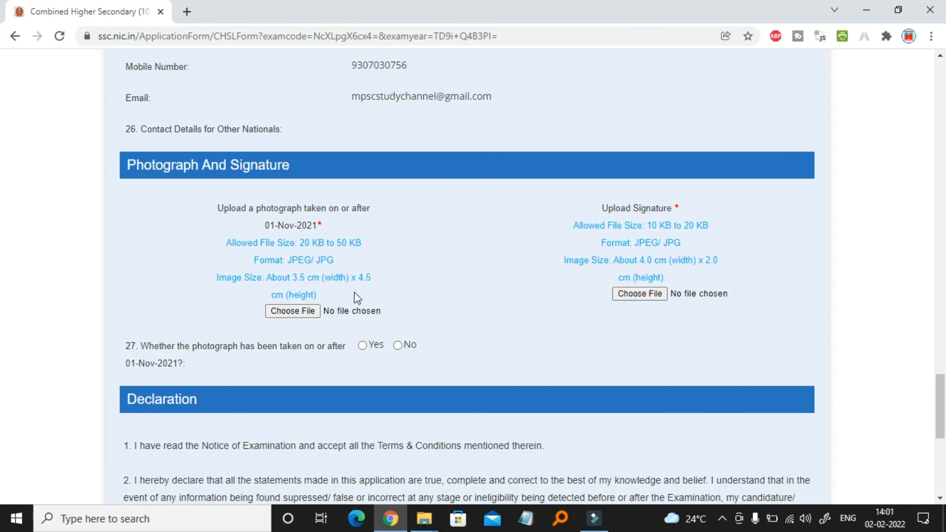
Upload photo.jpg from the Desktop as the candidate's photograph
click(307, 314)
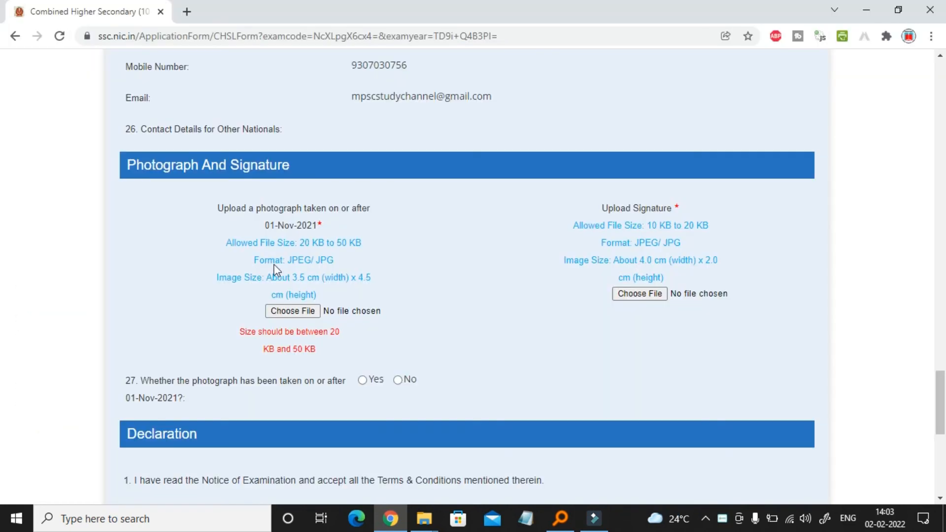
click(293, 312)
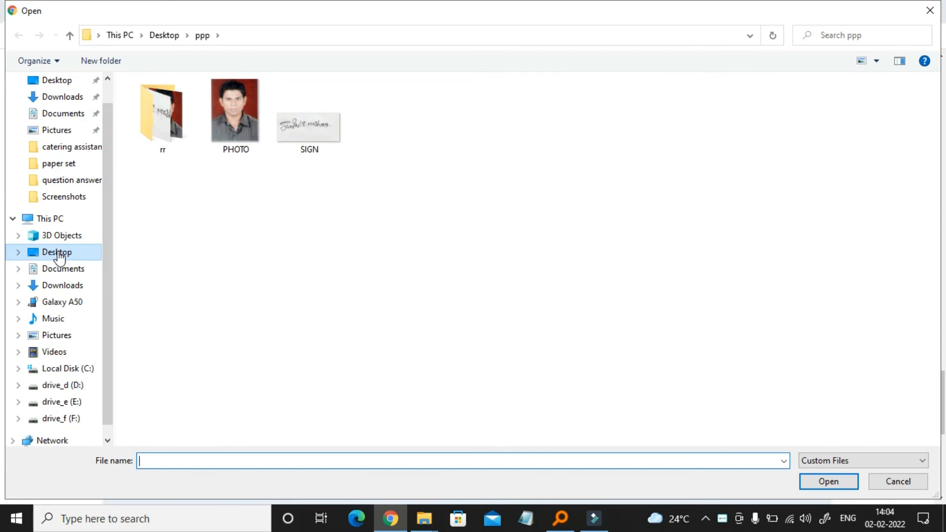
click(58, 253)
scroll(414, 295, down, 10)
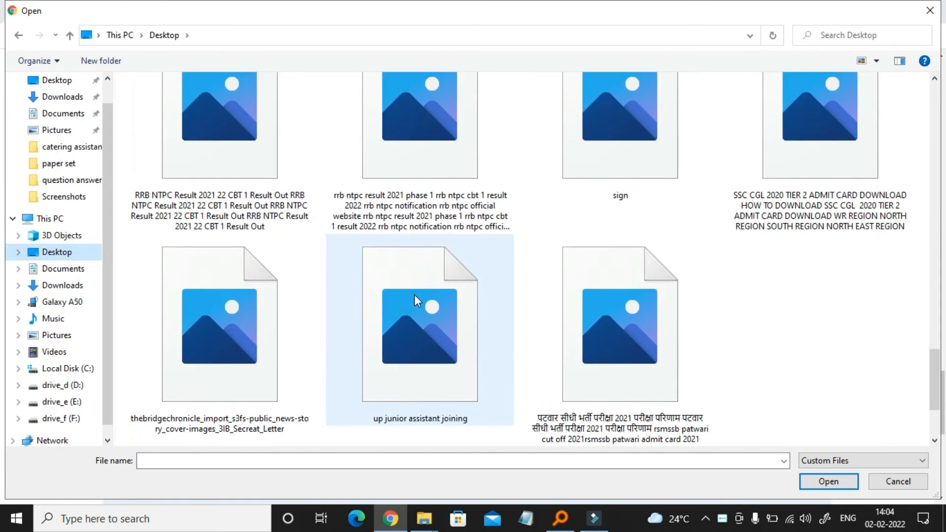
scroll(490, 301, up, 5)
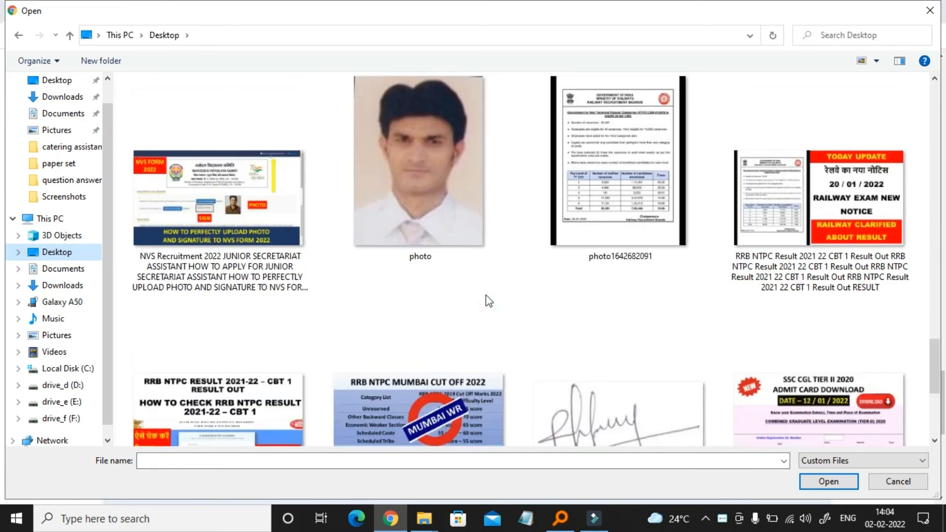
click(439, 217)
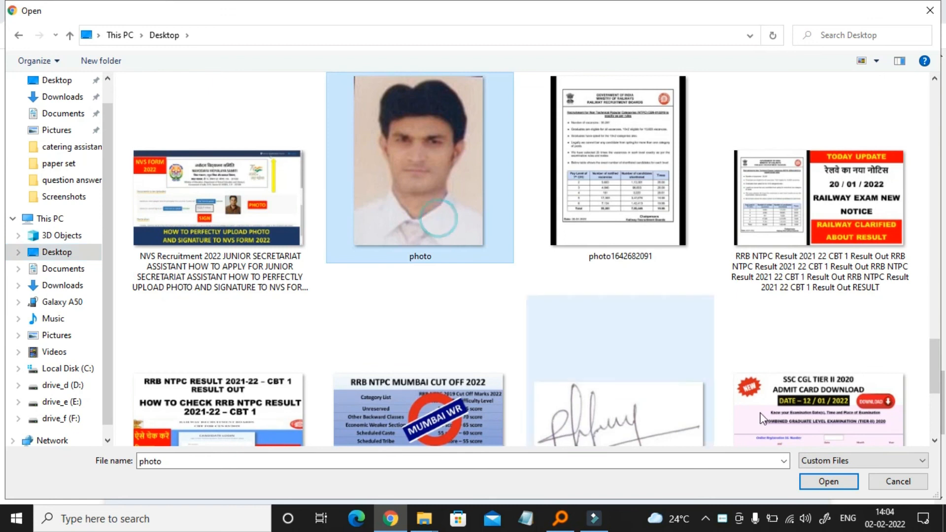
click(822, 483)
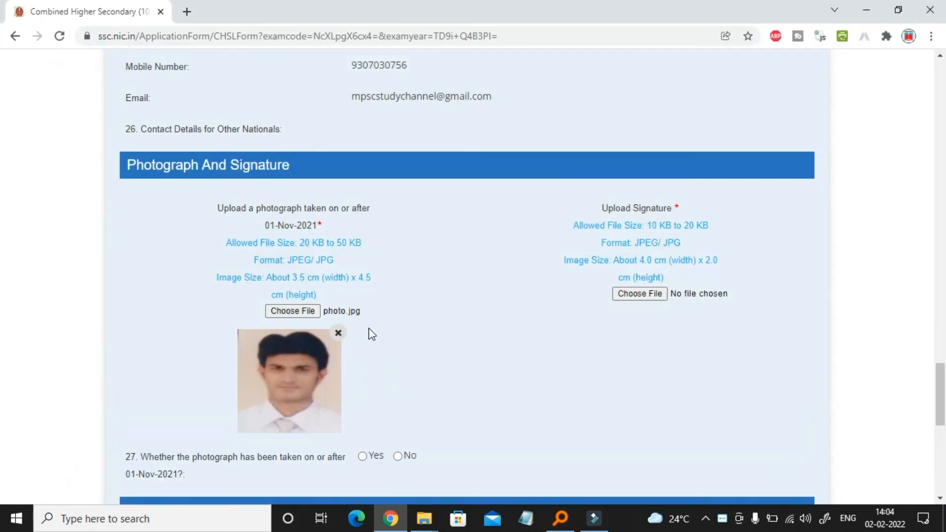
Upload the sign image as the signature and answer Yes to question 27 on the photo date
scroll(496, 354, down, 2)
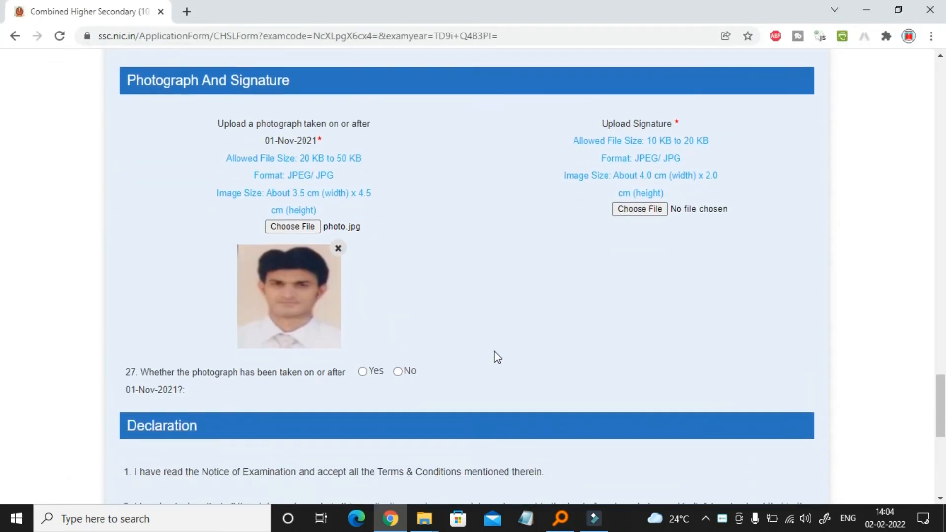
click(654, 211)
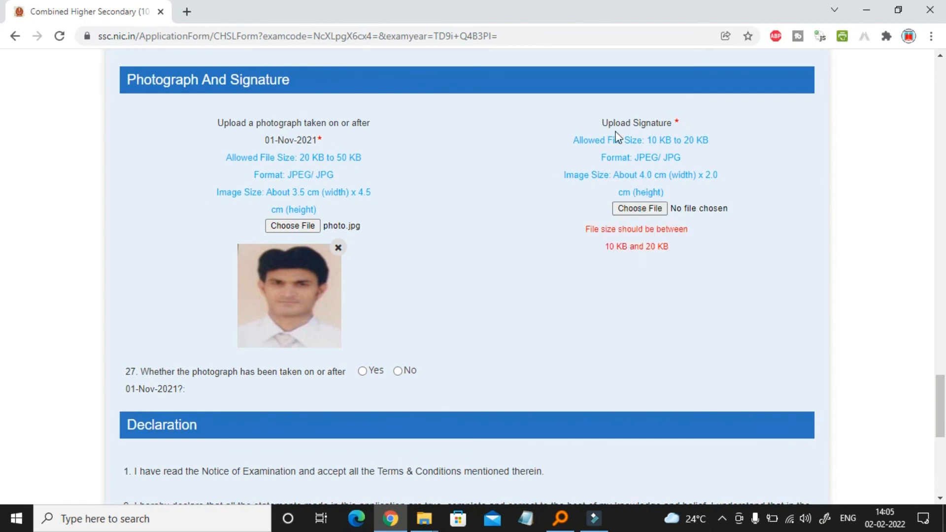
click(644, 215)
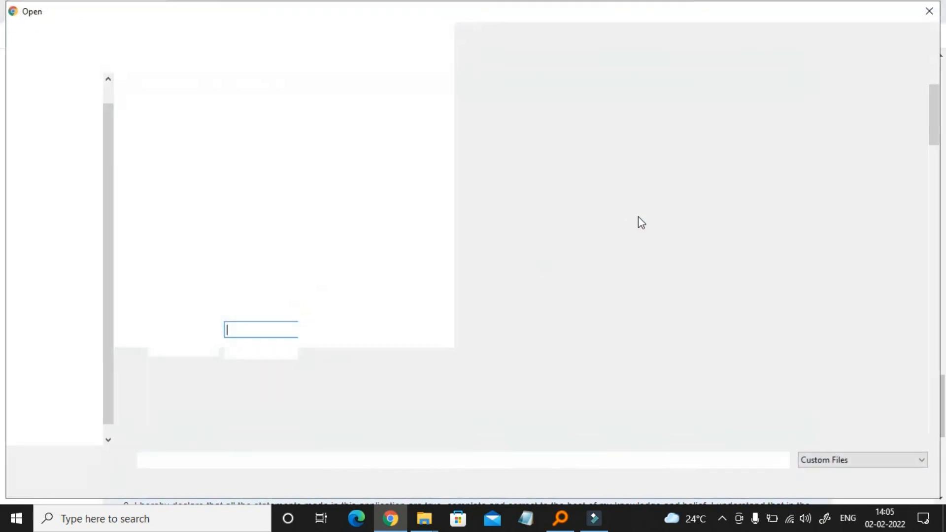
scroll(394, 347, down, 5)
scroll(394, 347, down, 10)
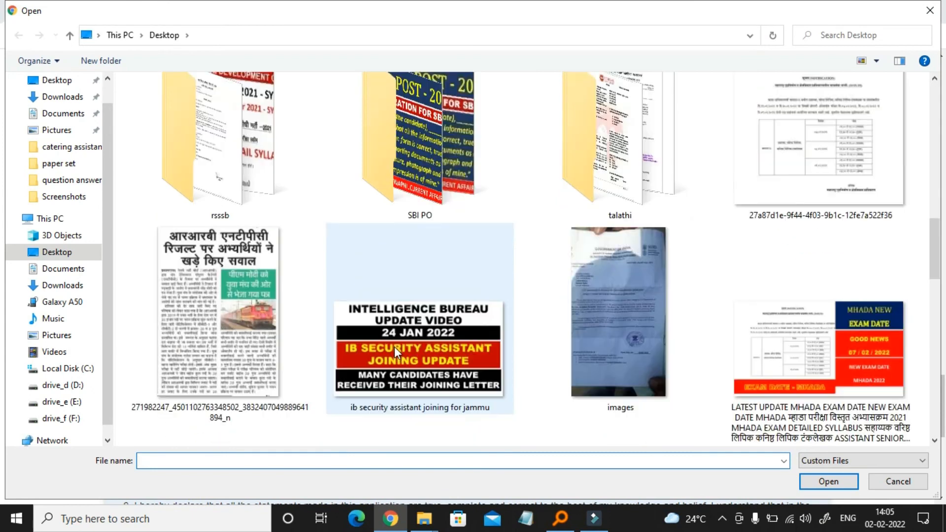
scroll(394, 347, down, 8)
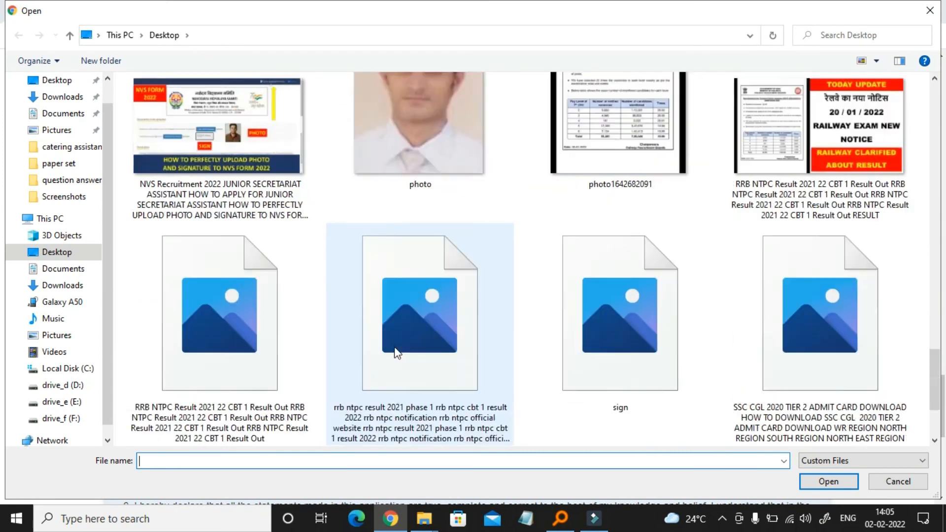
click(625, 147)
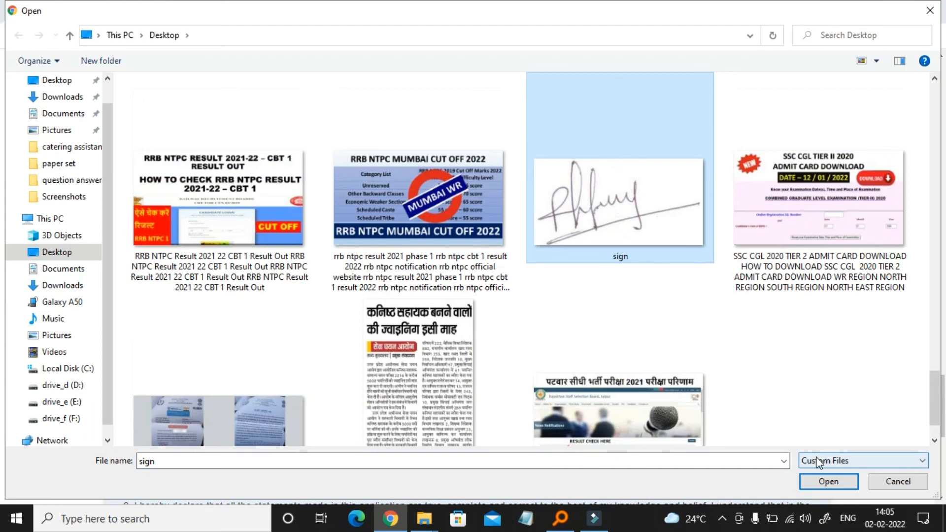
click(828, 482)
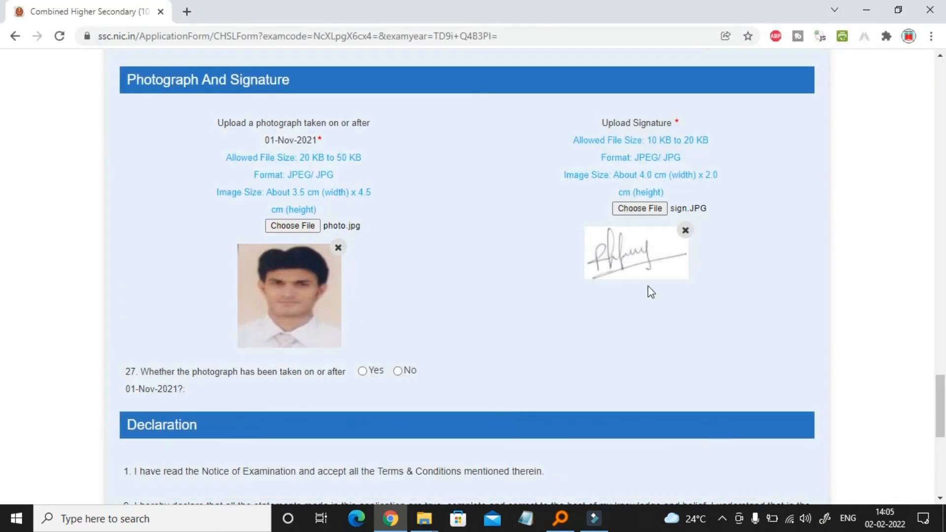
scroll(496, 296, down, 3)
click(363, 209)
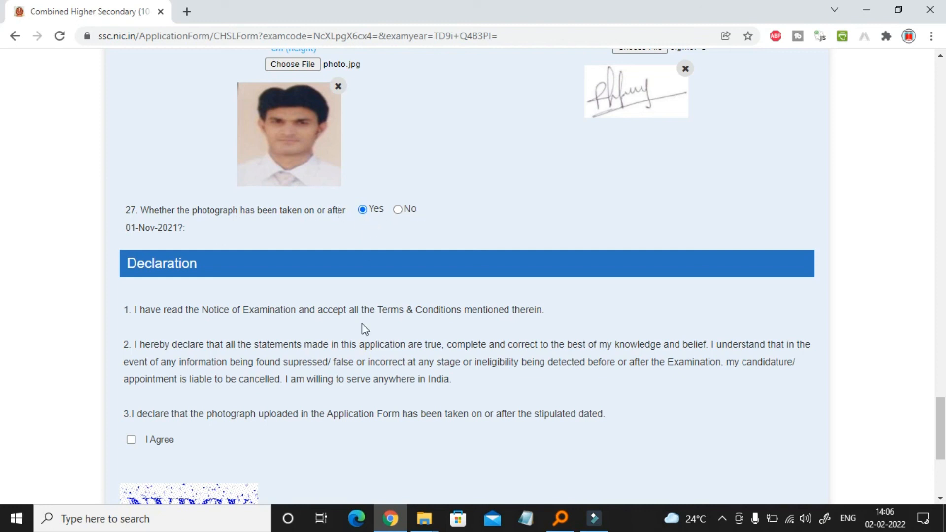
Agree to the declaration, enter captcha NYBGY, and go to the application preview
scroll(361, 329, down, 4)
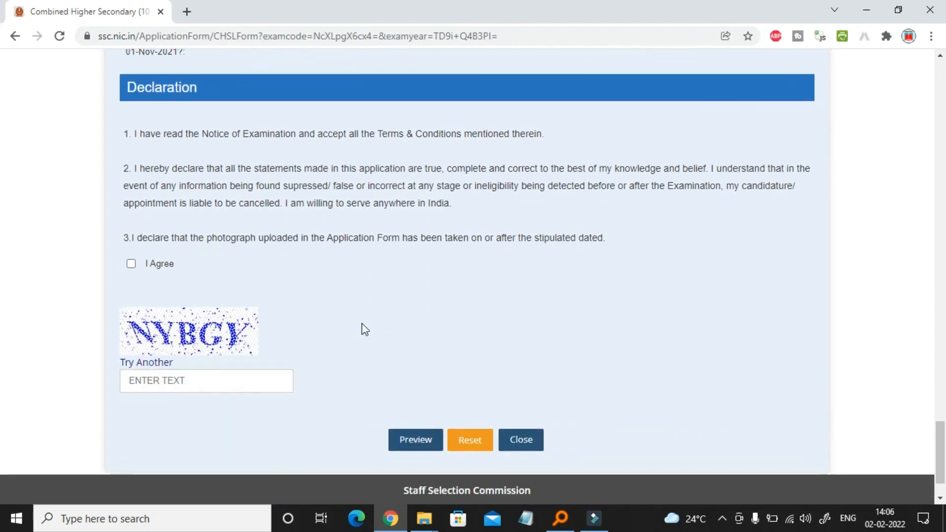
click(131, 264)
click(191, 382)
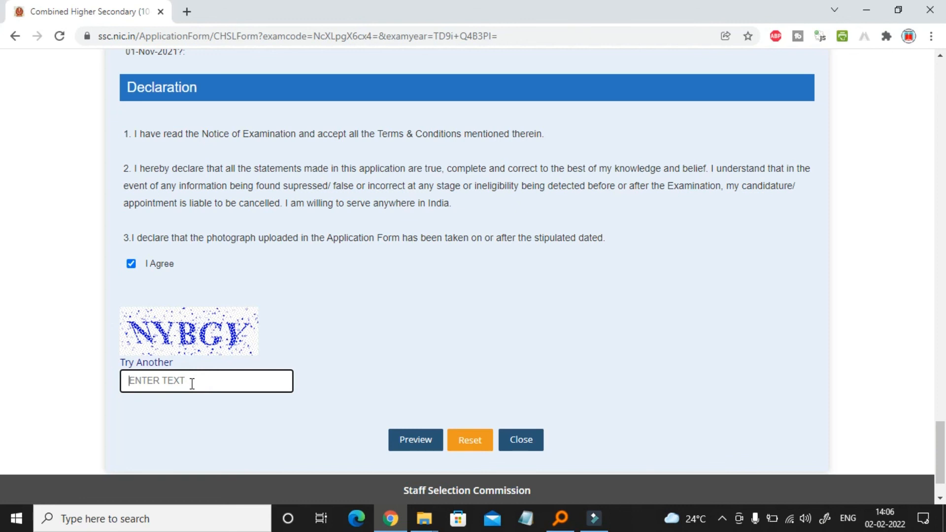
text(NYBGY)
scroll(207, 345, down, 2)
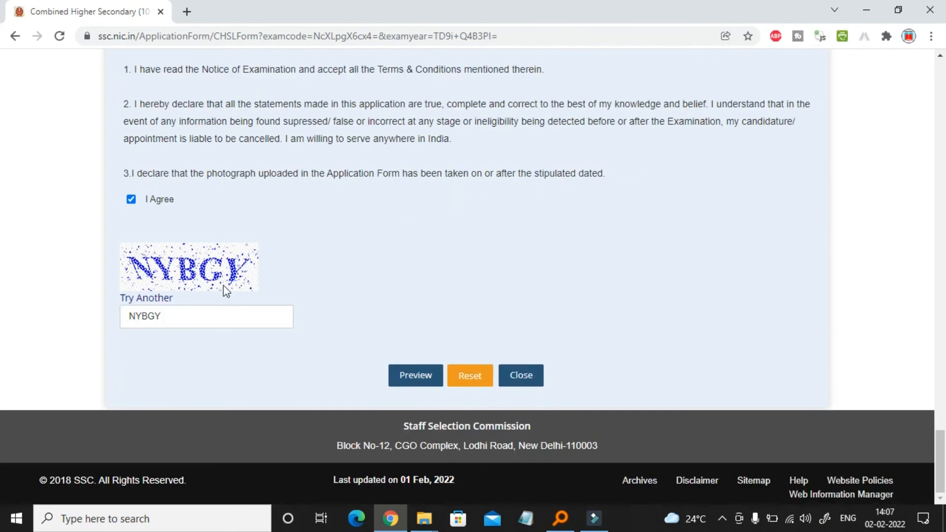
click(417, 386)
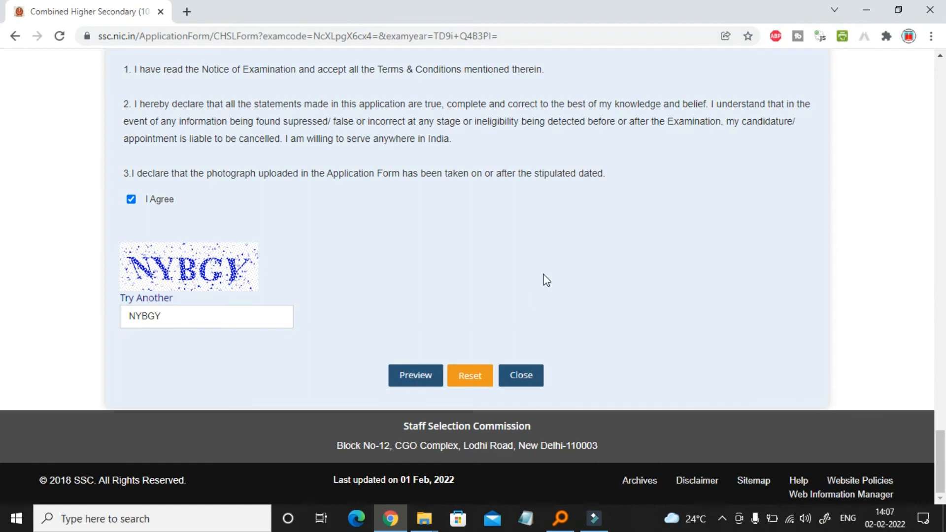